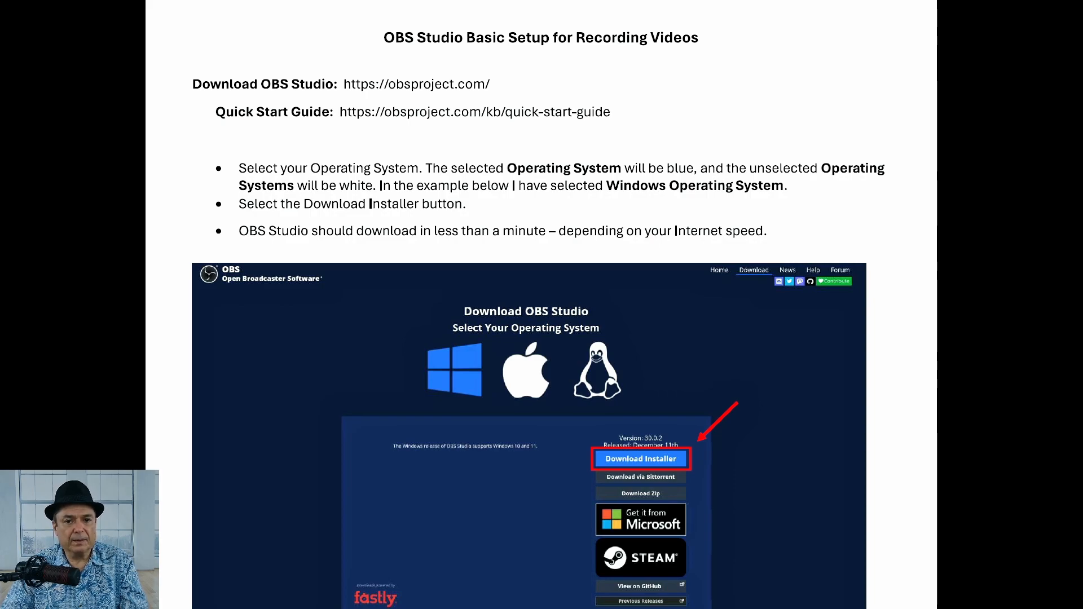
Step: Read the setup guide from the OBS Studio download and installation instructions through the Auto-Configuration Wizard to the user interface overview
scroll(988, 268, down, 5)
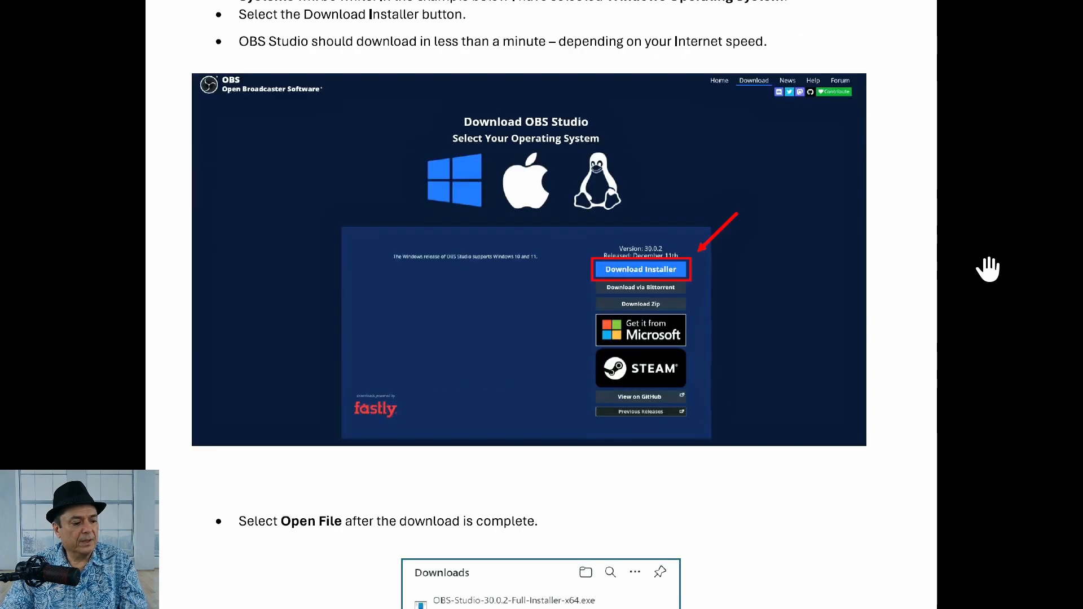
scroll(986, 265, down, 1)
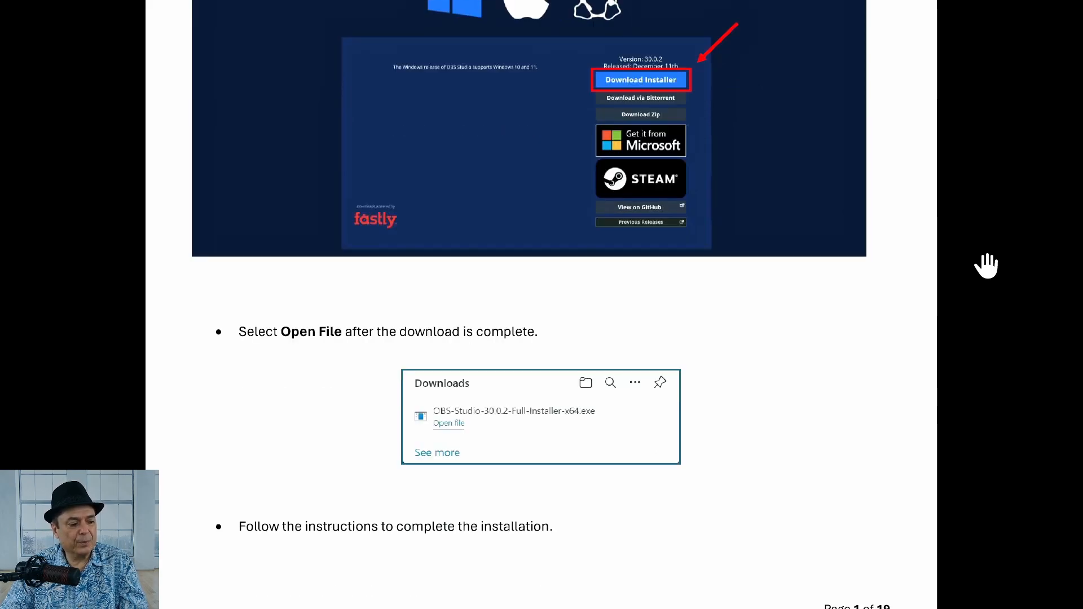
scroll(987, 263, down, 1)
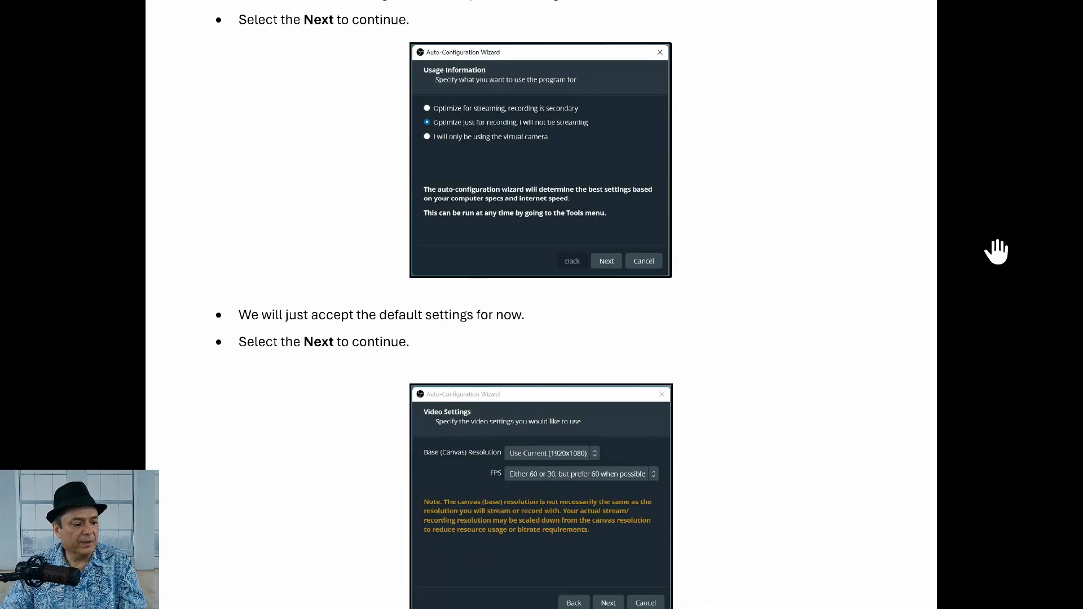
scroll(997, 251, down, 3)
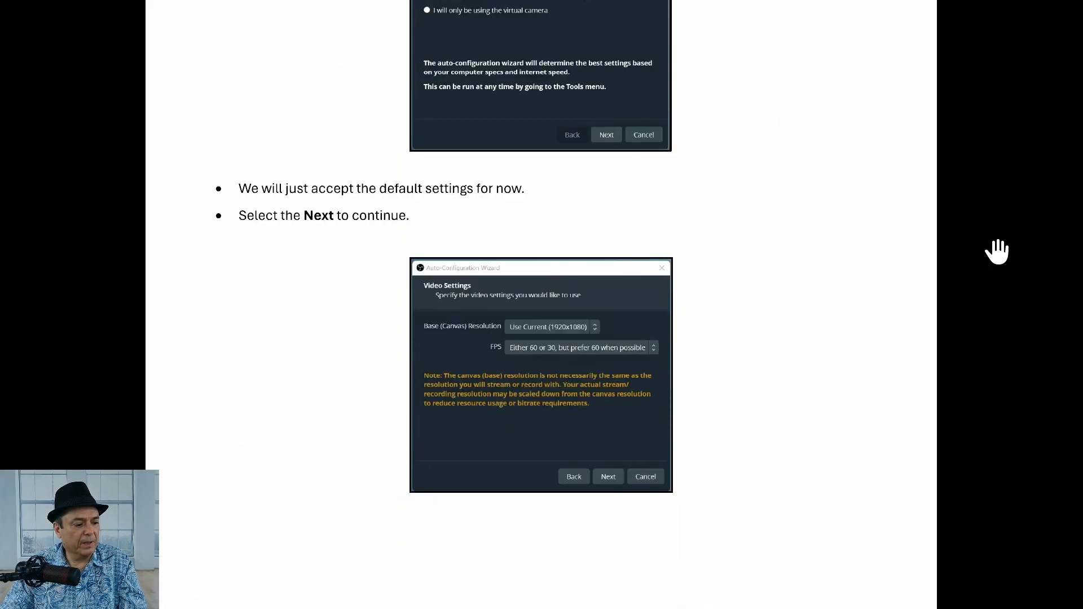
scroll(997, 251, down, 3)
scroll(997, 251, down, 10)
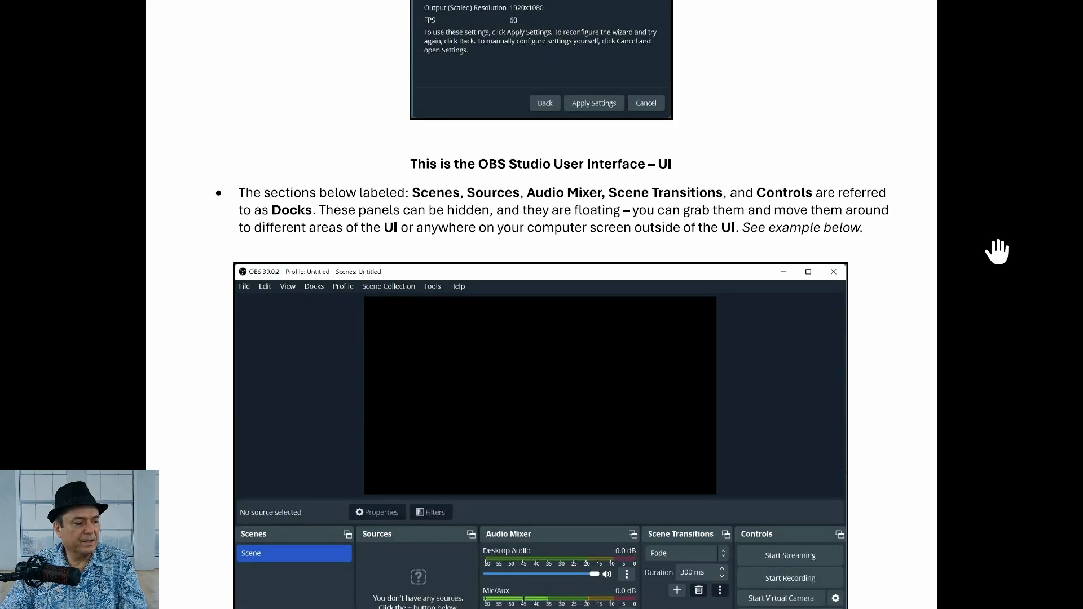
scroll(997, 251, down, 2)
scroll(997, 251, down, 2)
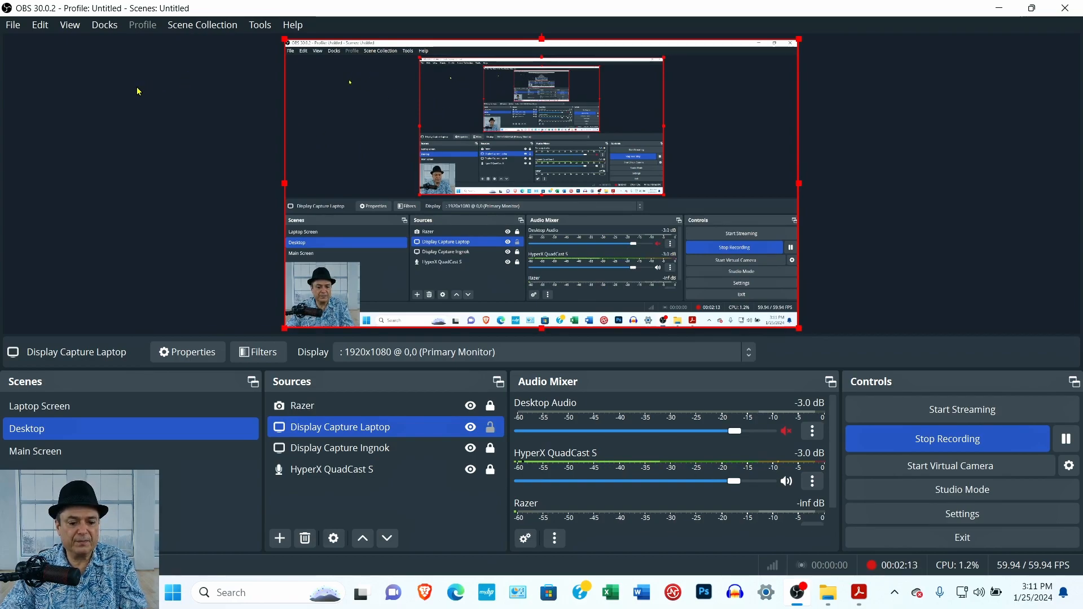
Step: Show the Scene Transitions dock
click(97, 29)
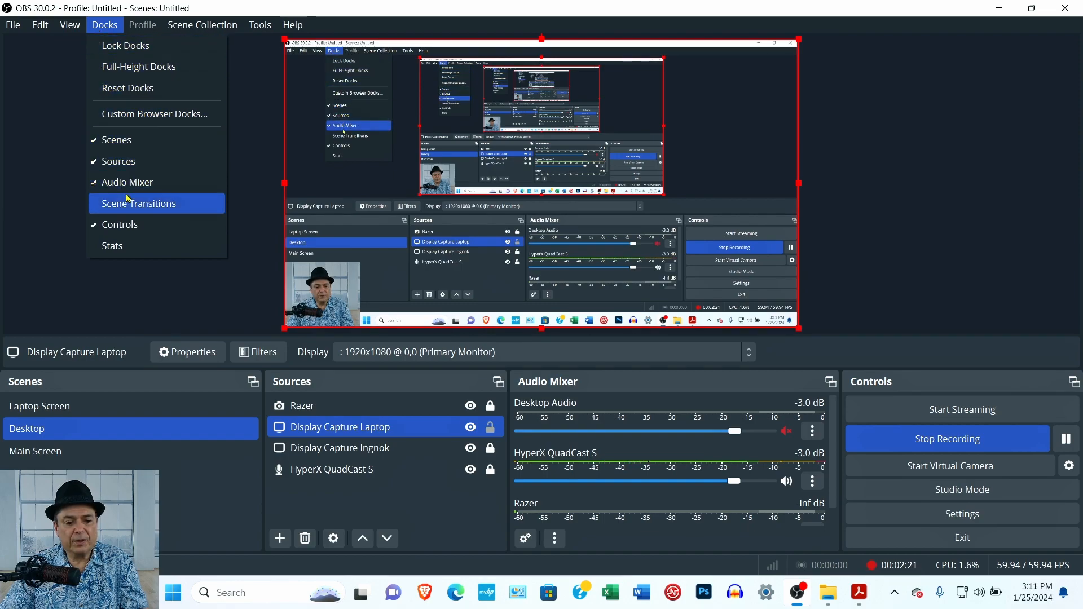
click(162, 212)
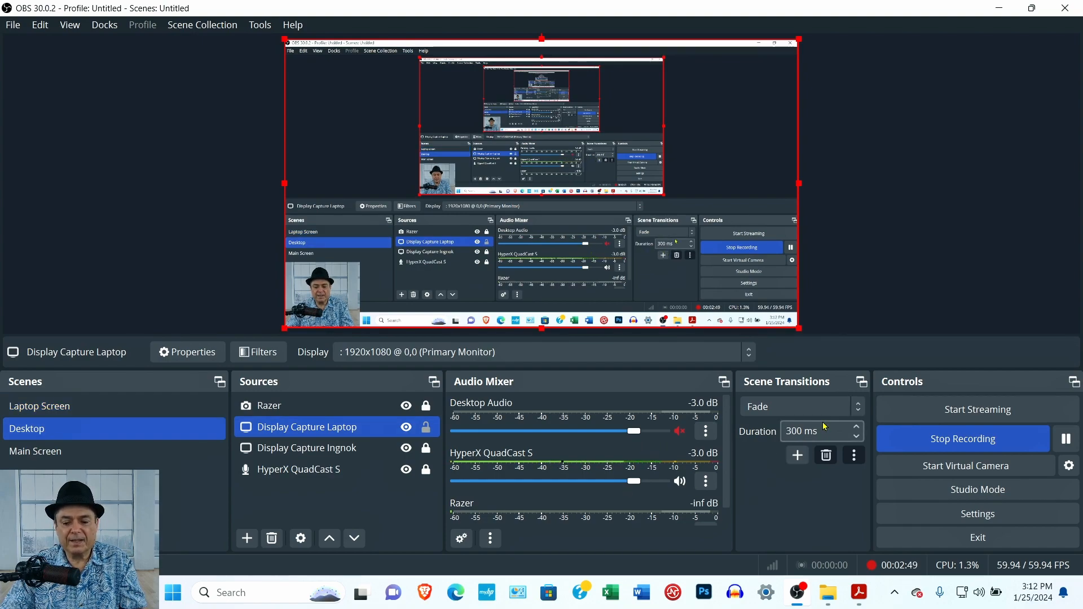
Step: Preview the Fade transition by switching from the Desktop scene to other scenes and back to Desktop
click(80, 406)
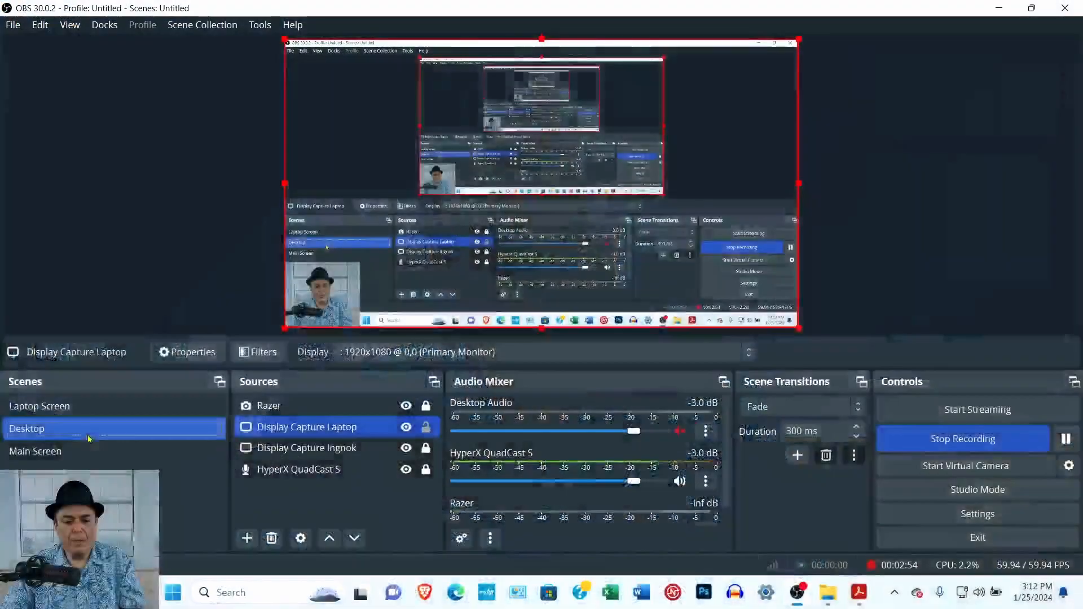
click(51, 340)
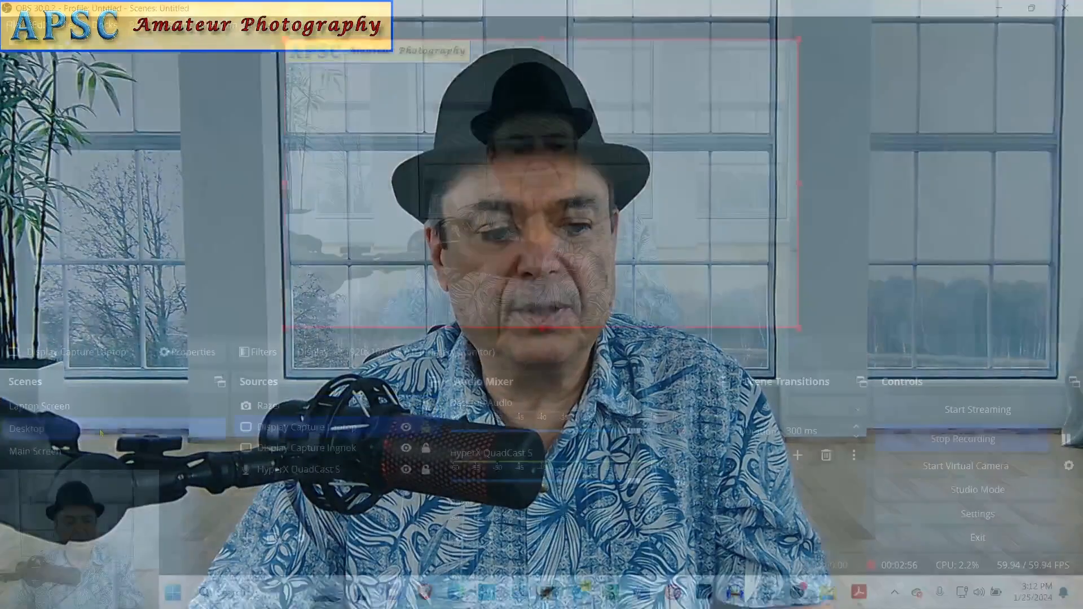
click(100, 430)
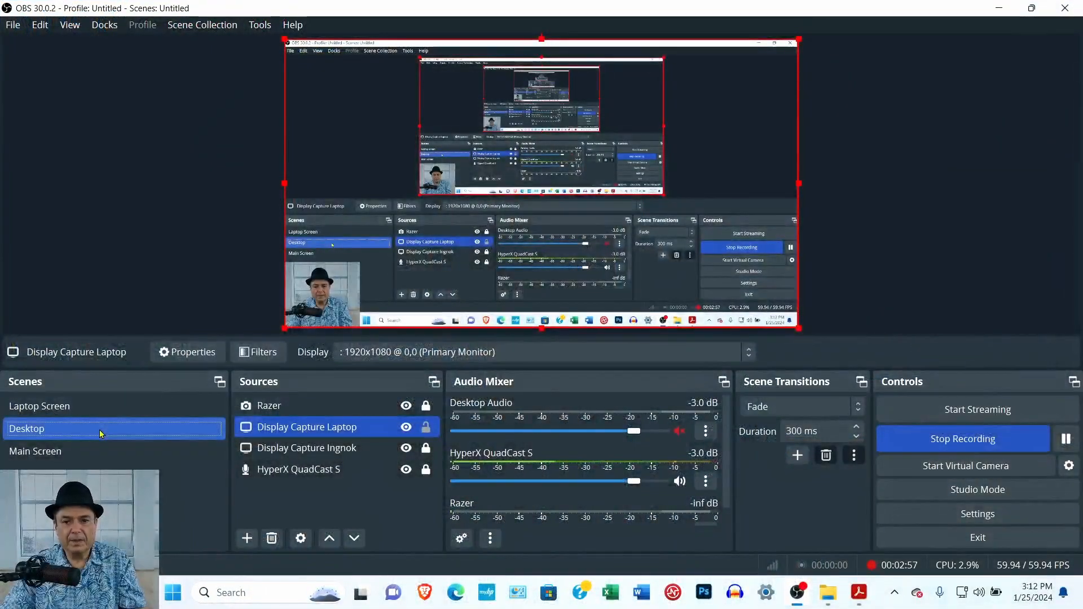
ctrl+click(246, 412)
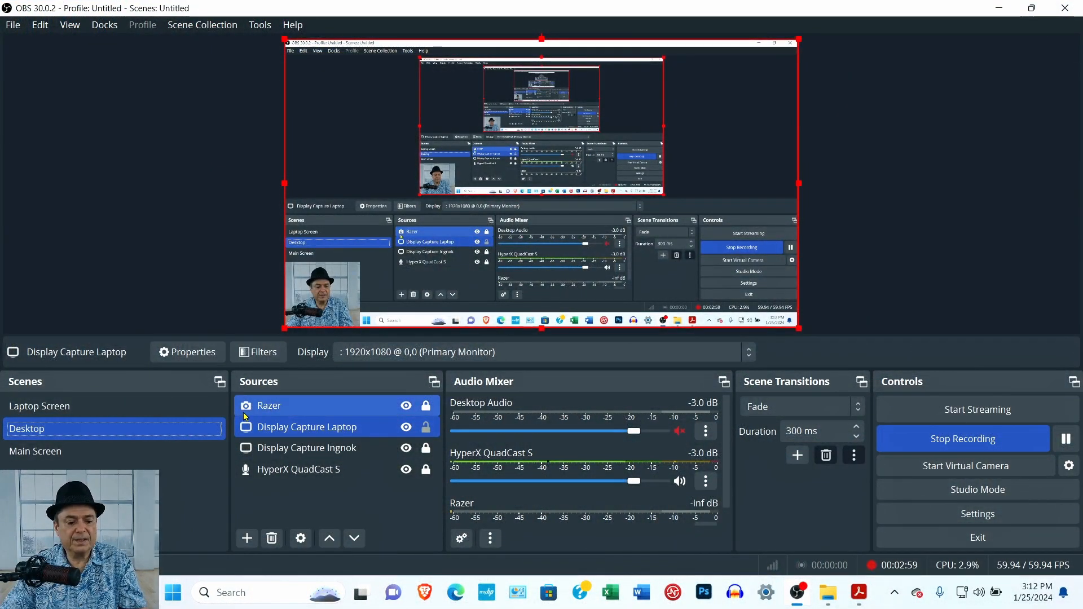
ctrl+click(246, 416)
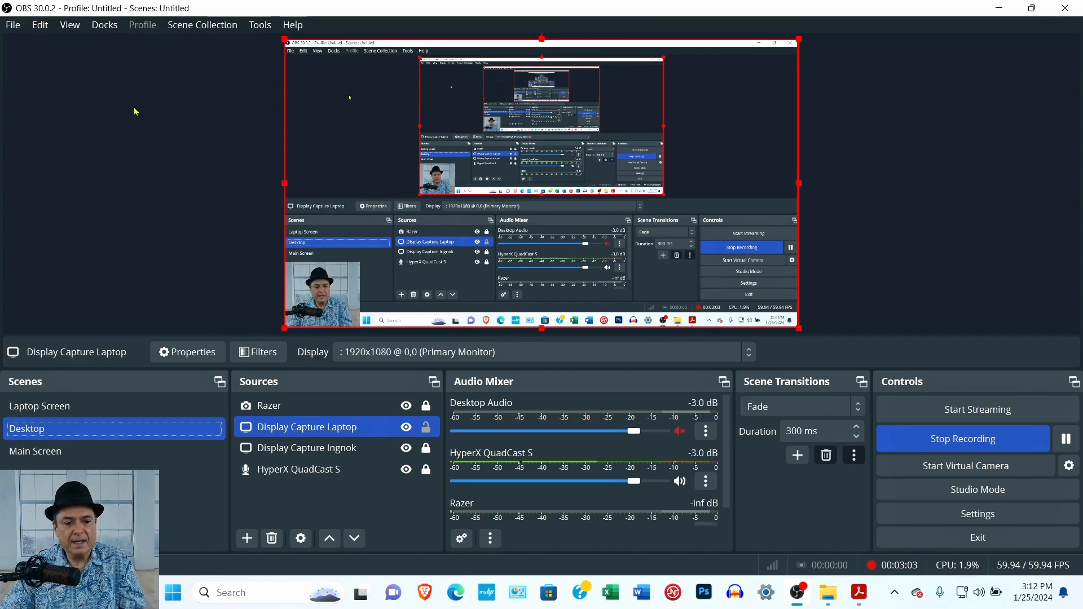
Step: Hide the Scene Transitions dock and return to the user interface section of the setup guide
click(105, 25)
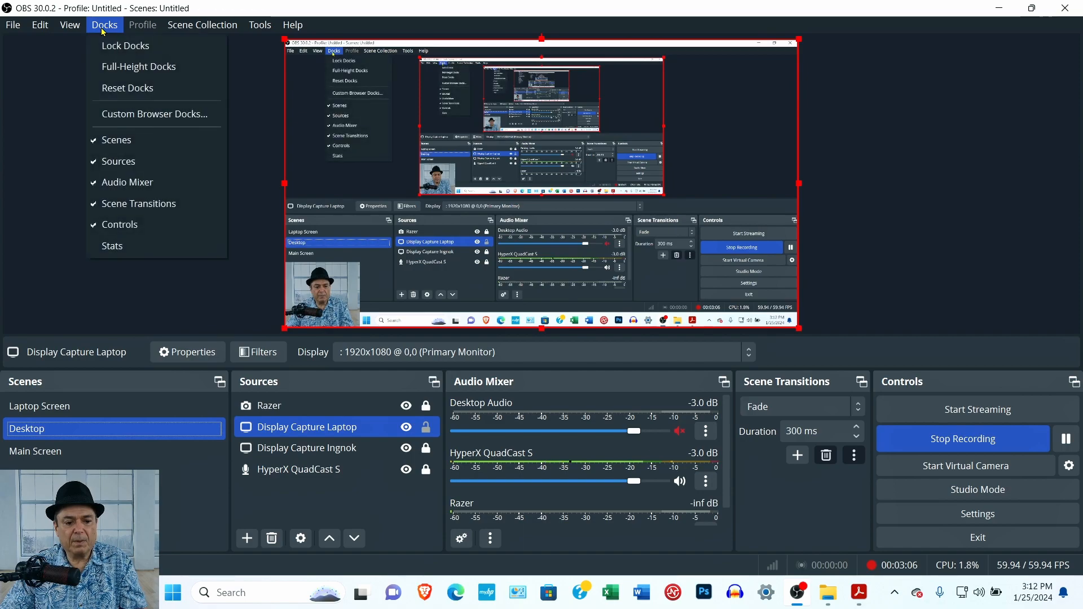
click(105, 205)
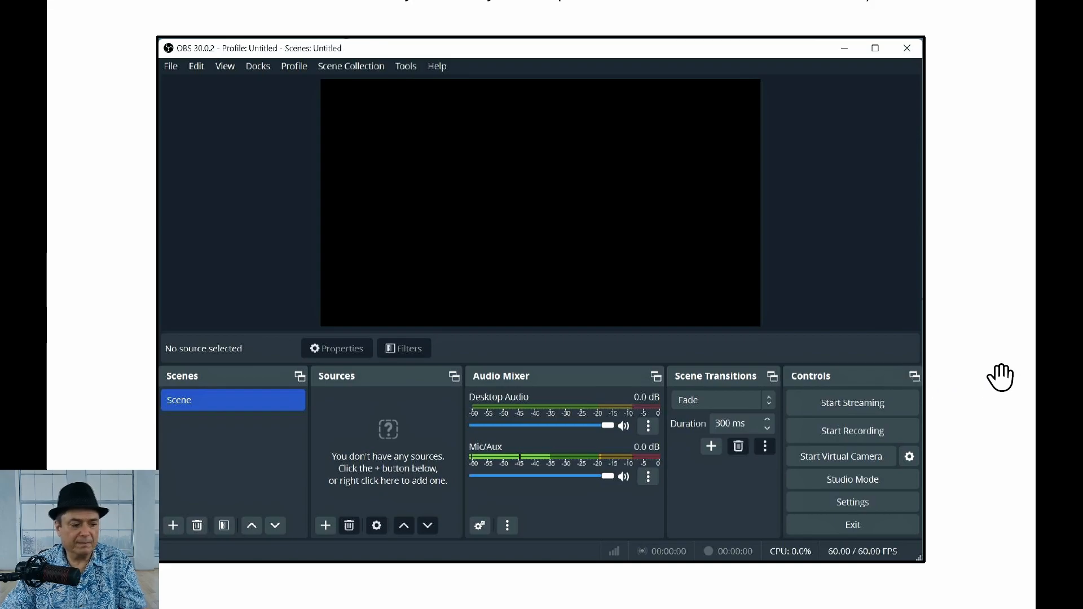
scroll(1000, 377, down, 10)
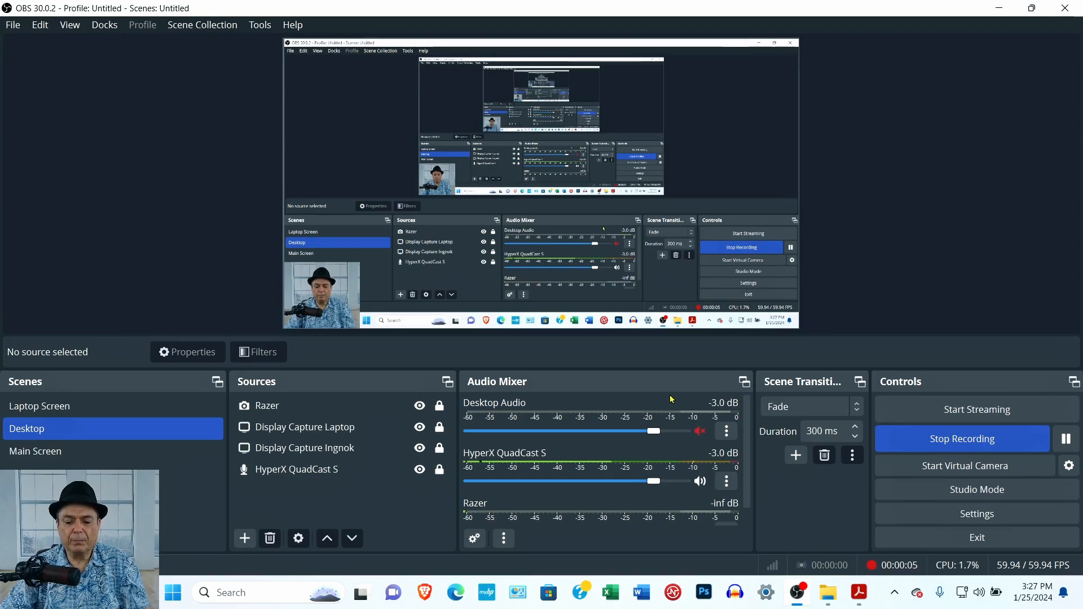
Step: Rearrange the docks by floating Audio Mixer and Scenes as separate windows and placing Controls above the preview
drag(656, 382, 261, 125)
drag(472, 381, 855, 90)
drag(793, 386, 550, 145)
drag(580, 187, 581, 189)
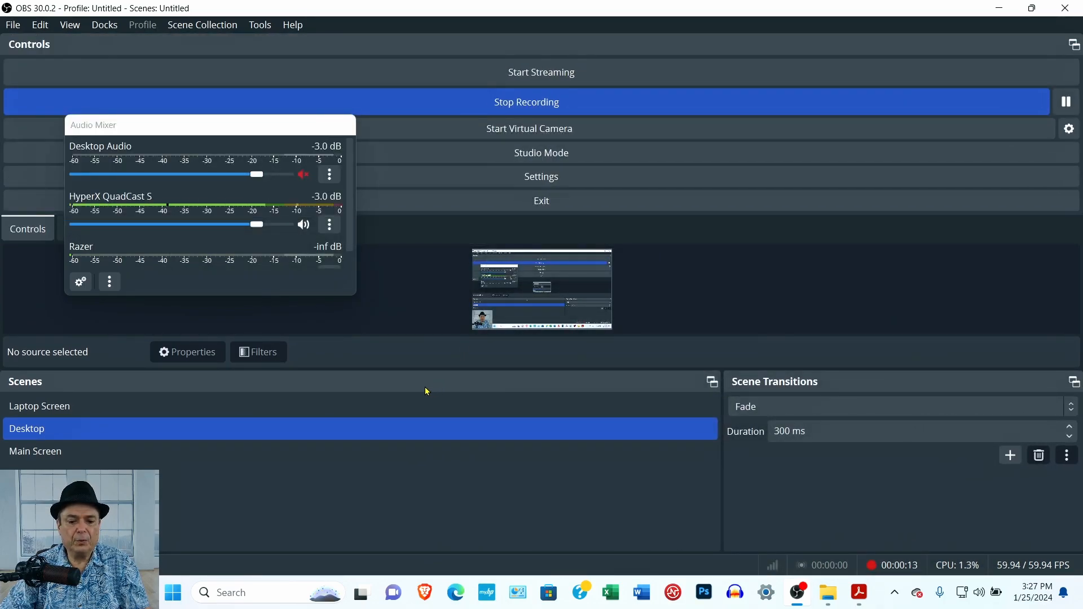
drag(426, 391, 585, 259)
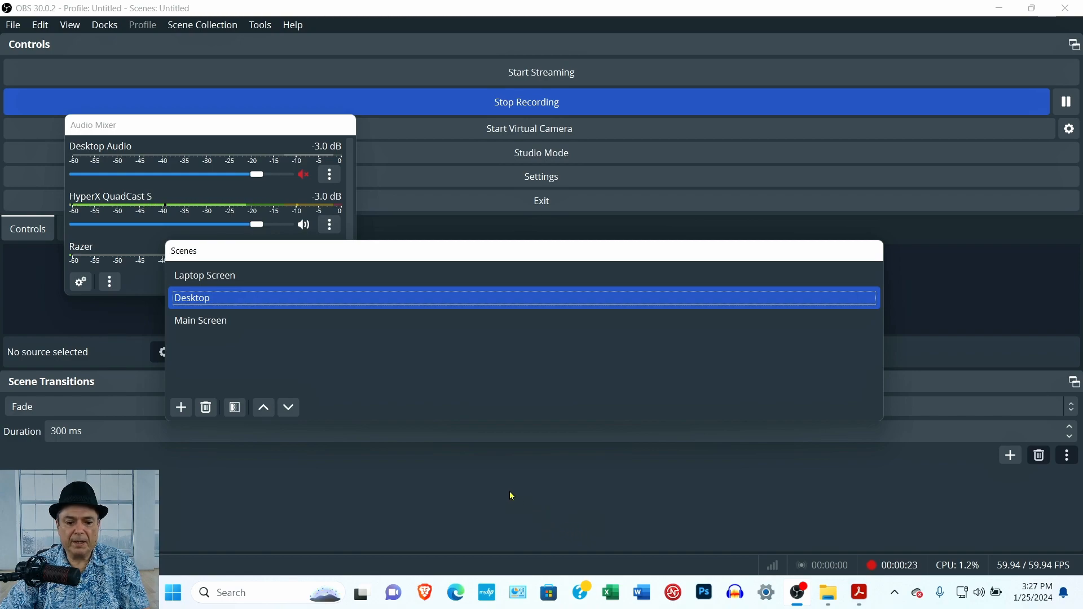
Step: Reset the user interface to its default dock layout
click(70, 26)
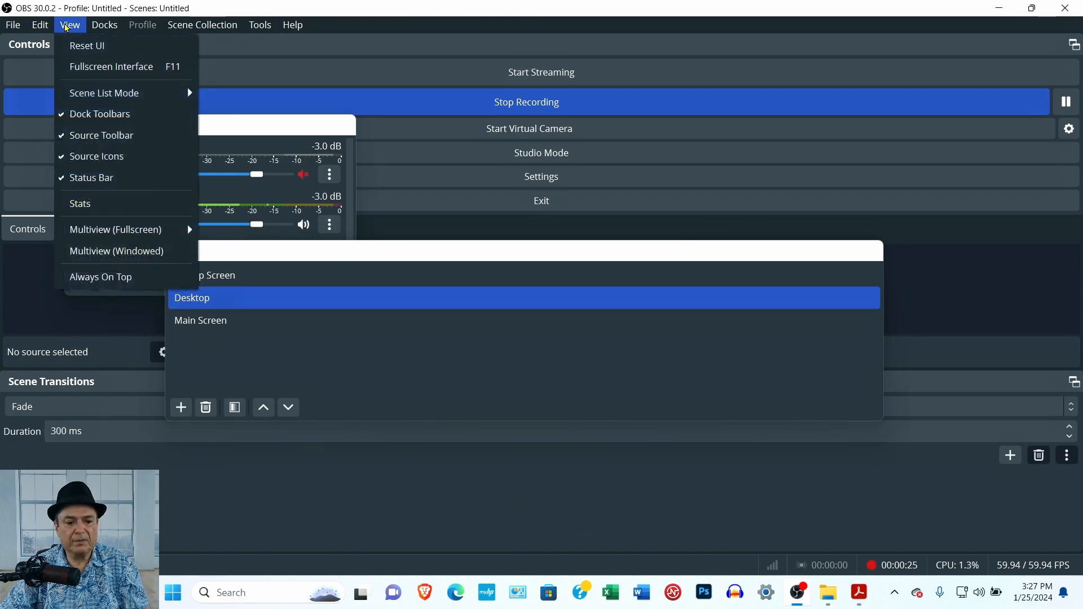
click(77, 50)
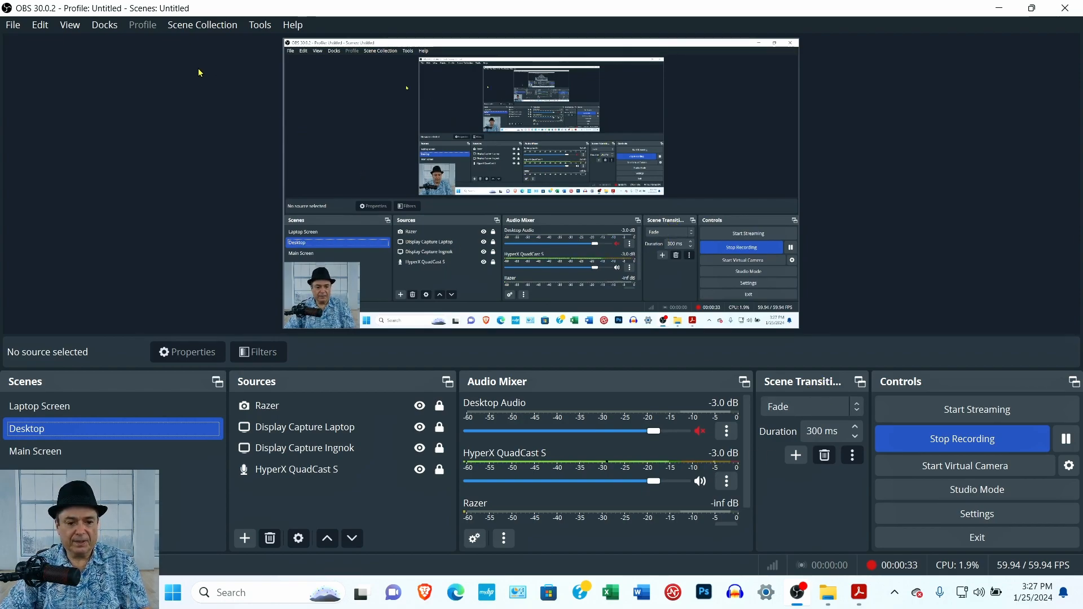
Step: Remove the Scene Transitions dock from the layout
click(68, 26)
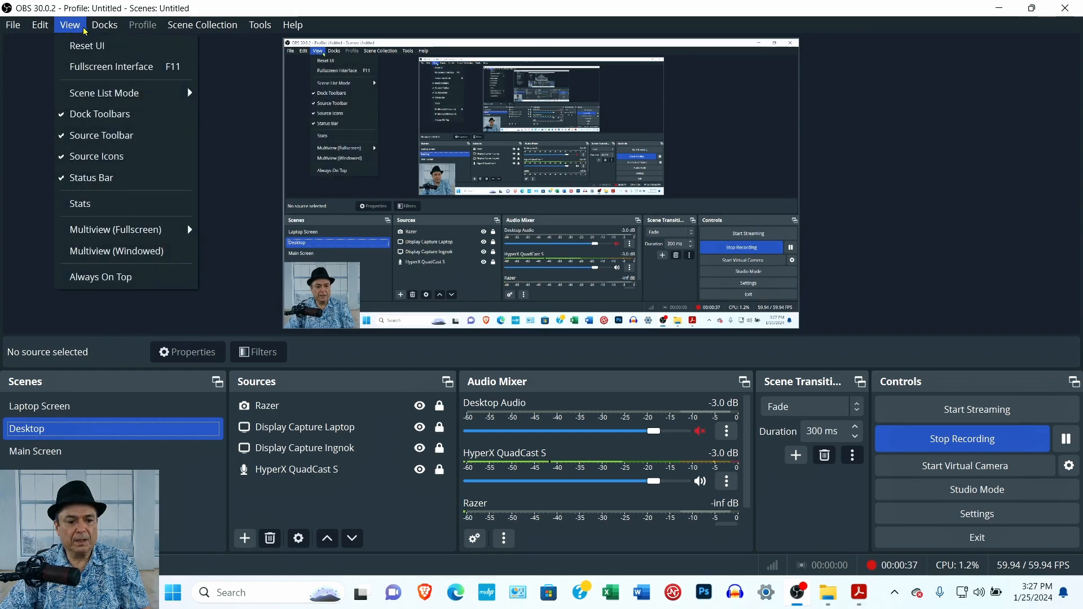
mouse_move(104, 24)
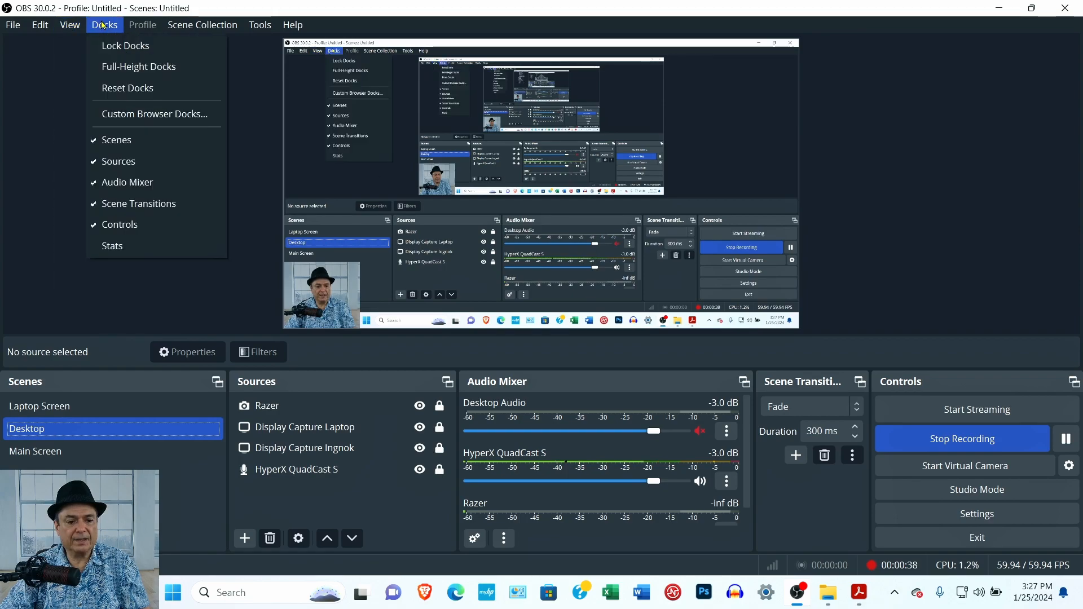
click(122, 206)
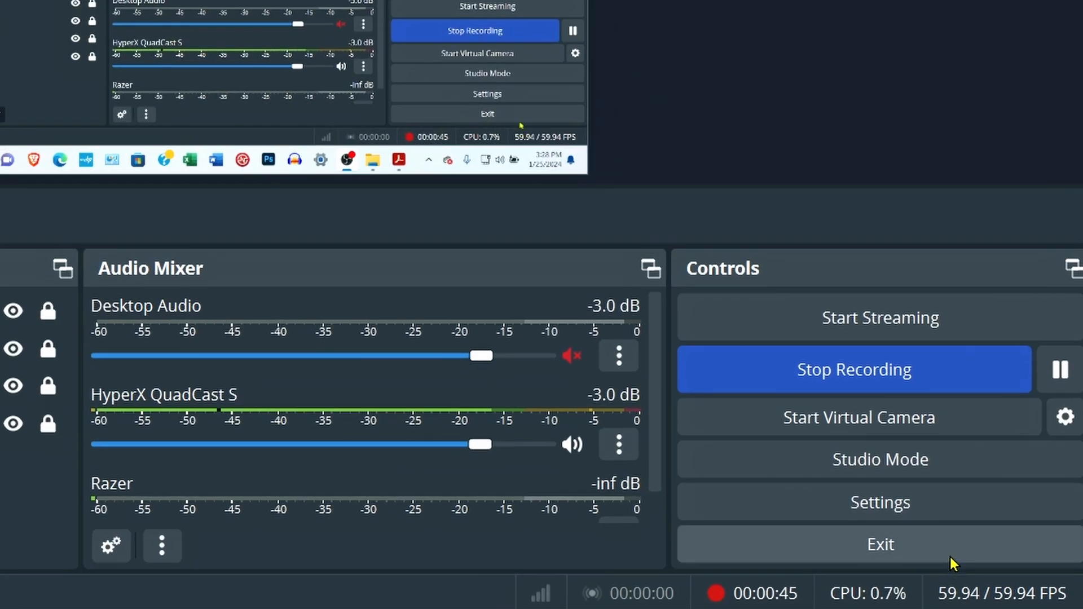
Step: Review the General, Stream and Output settings, including the streaming, recording and audio output options
click(953, 509)
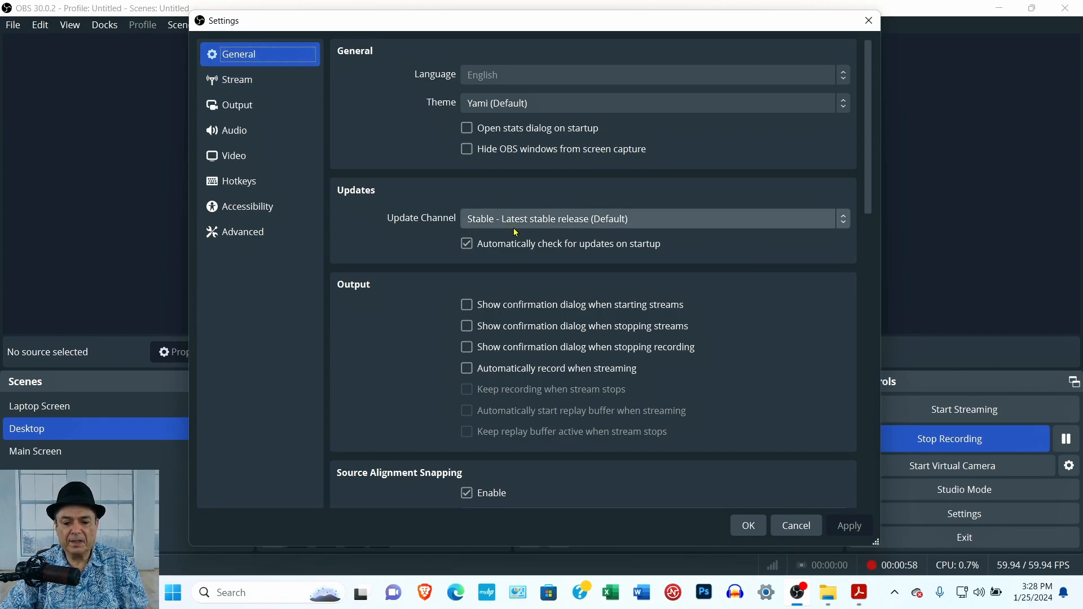
click(274, 82)
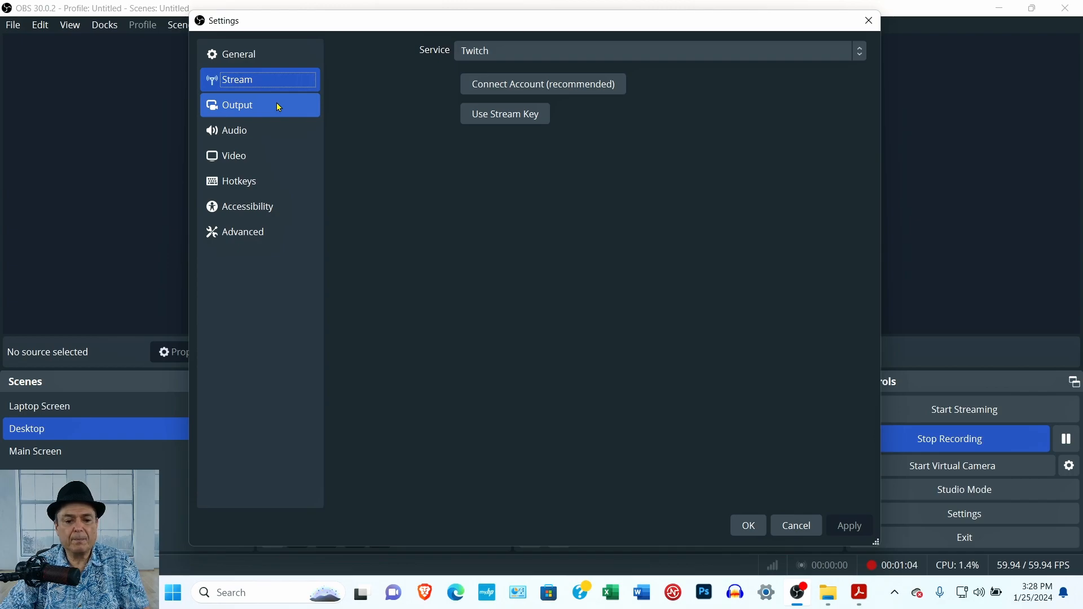
click(276, 104)
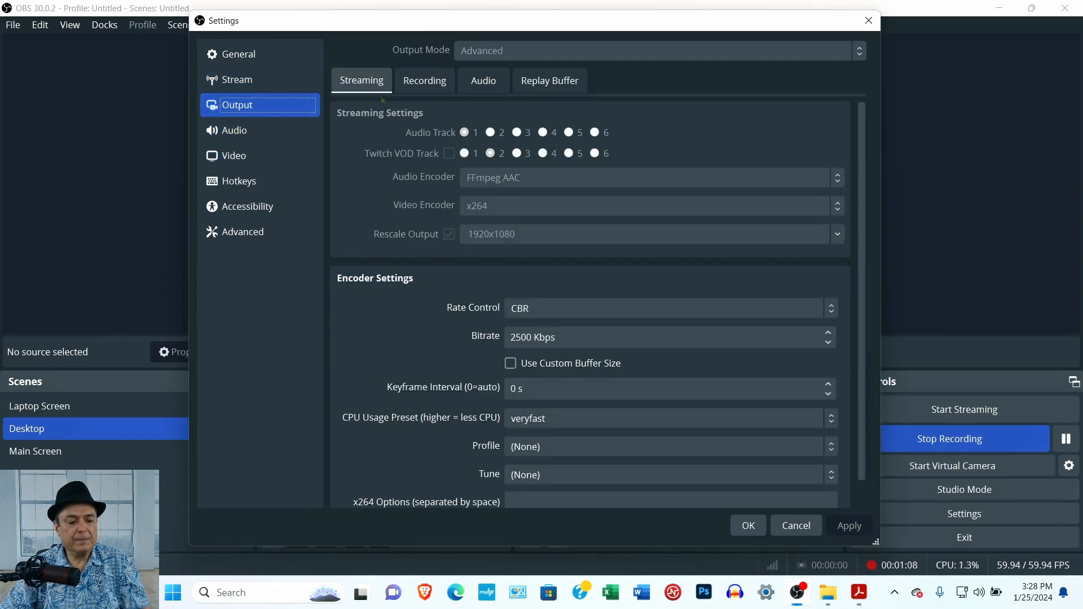
click(422, 84)
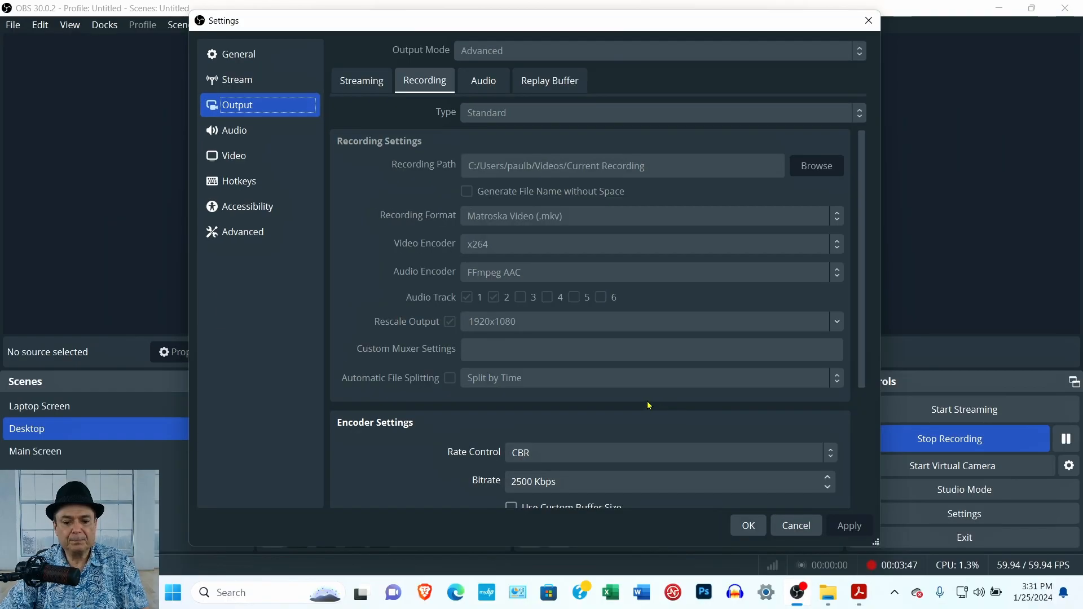
click(476, 82)
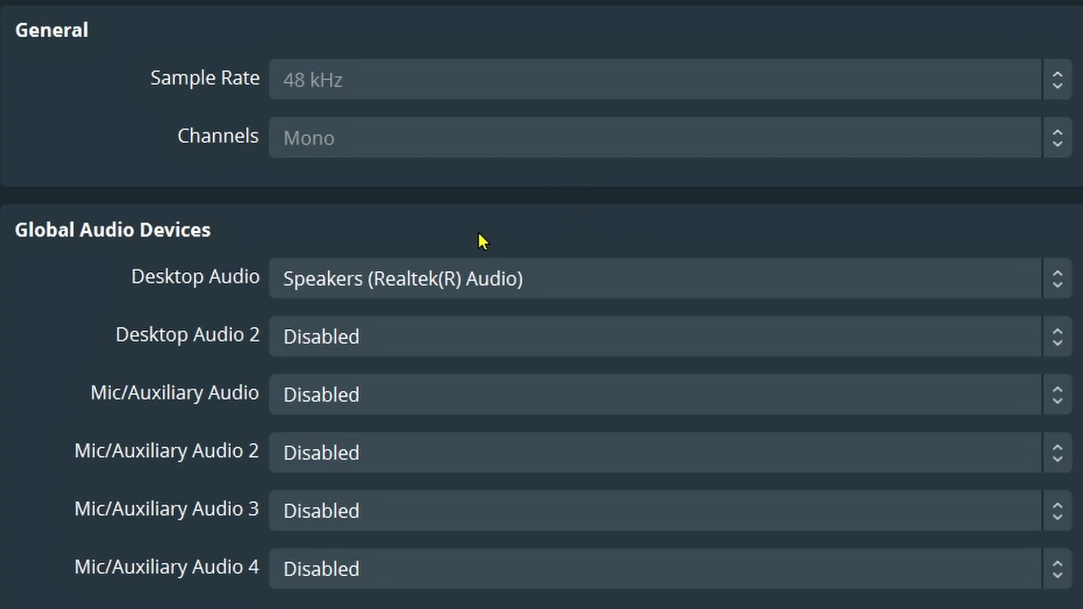
Step: Choose Speakers (Realtek(R) Audio) as the global Desktop Audio device
click(1051, 284)
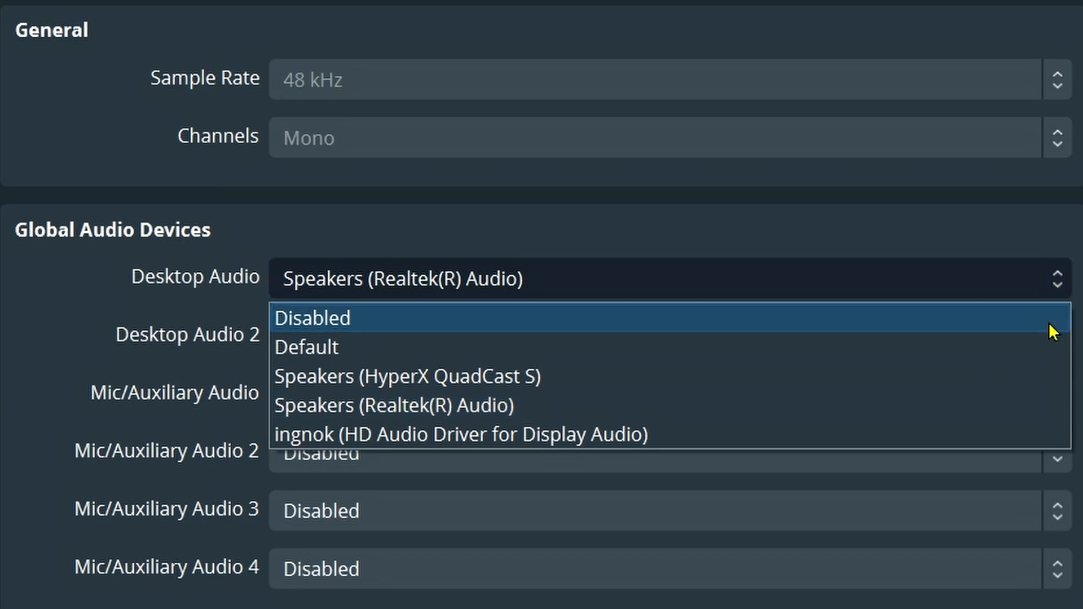
click(1022, 403)
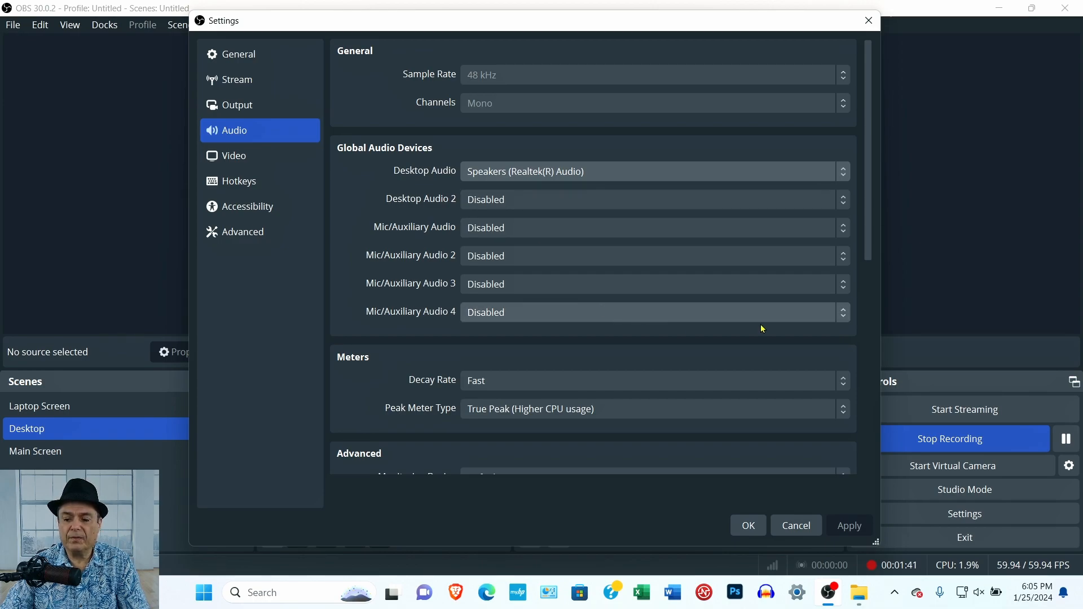
Step: Examine the Peak Meter Type choices and the remaining audio settings down to the push-to-mute and push-to-talk hotkeys
drag(869, 244, 851, 334)
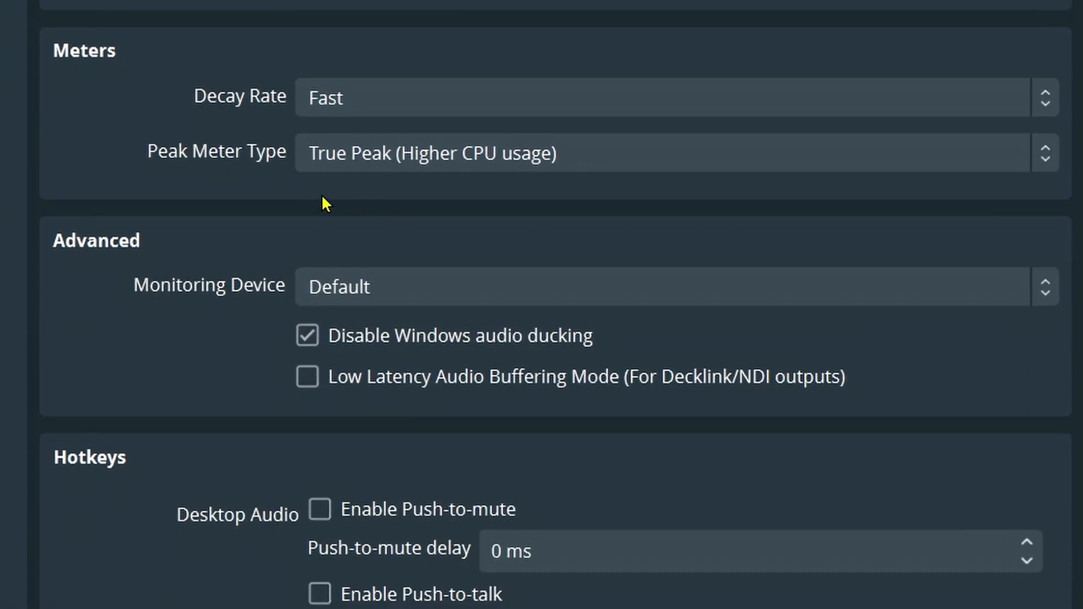
click(1041, 162)
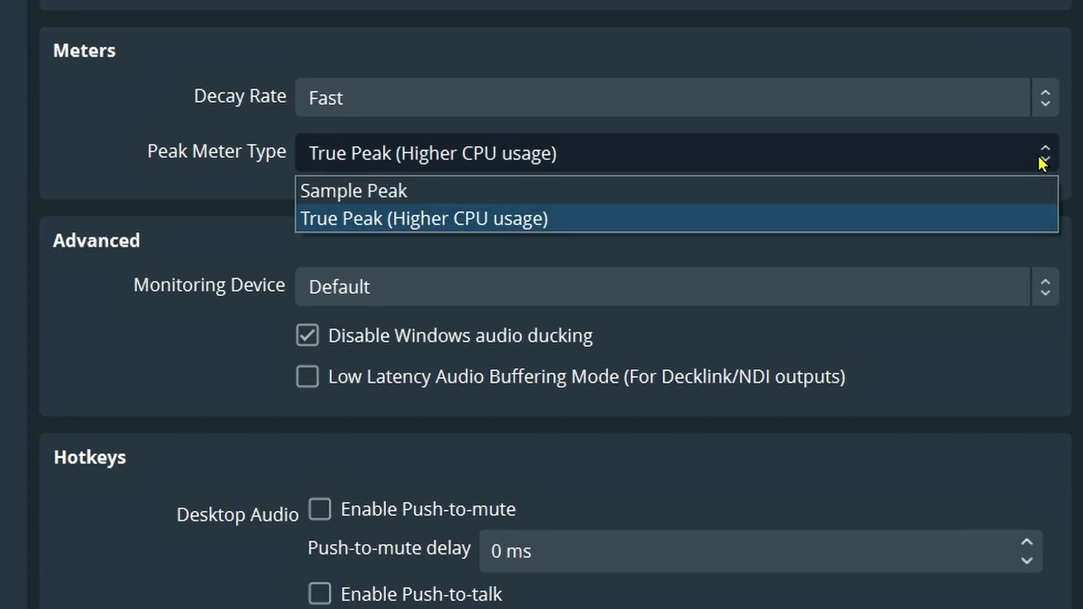
click(1043, 163)
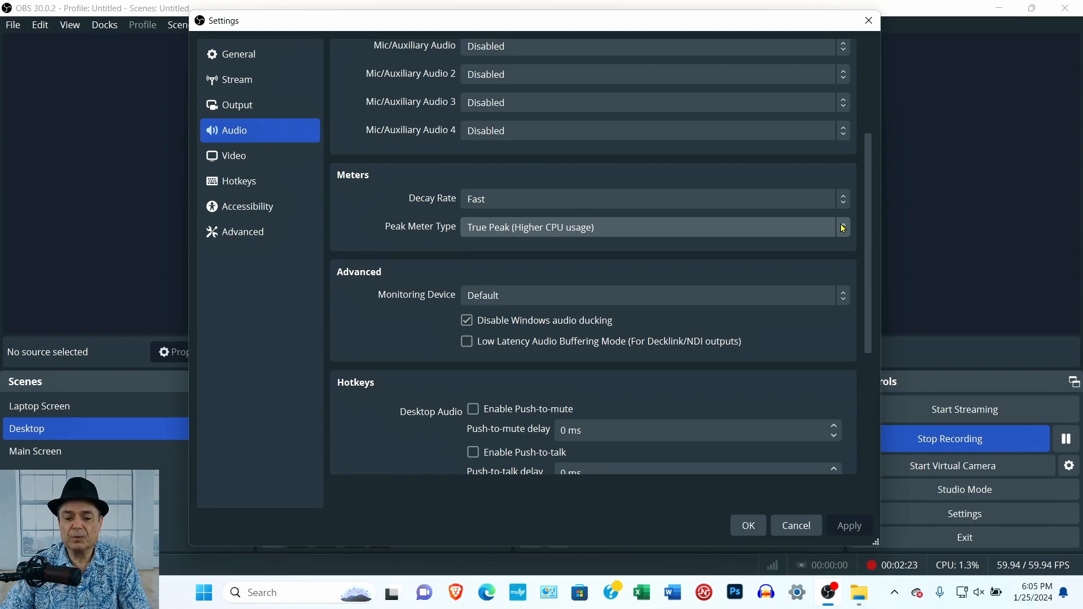
scroll(862, 377, down, 6)
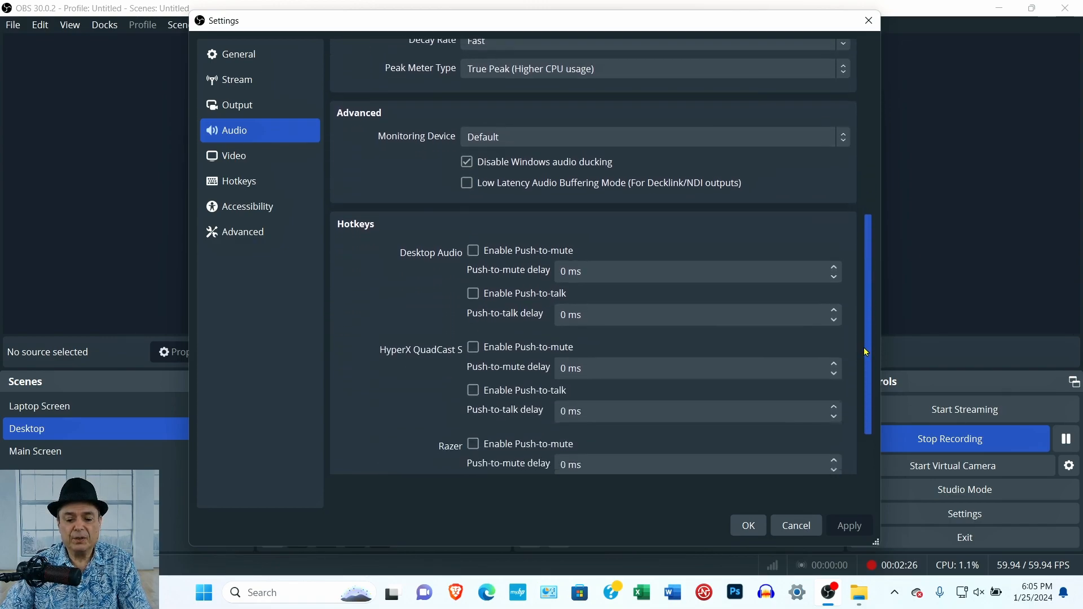
drag(862, 378, 858, 198)
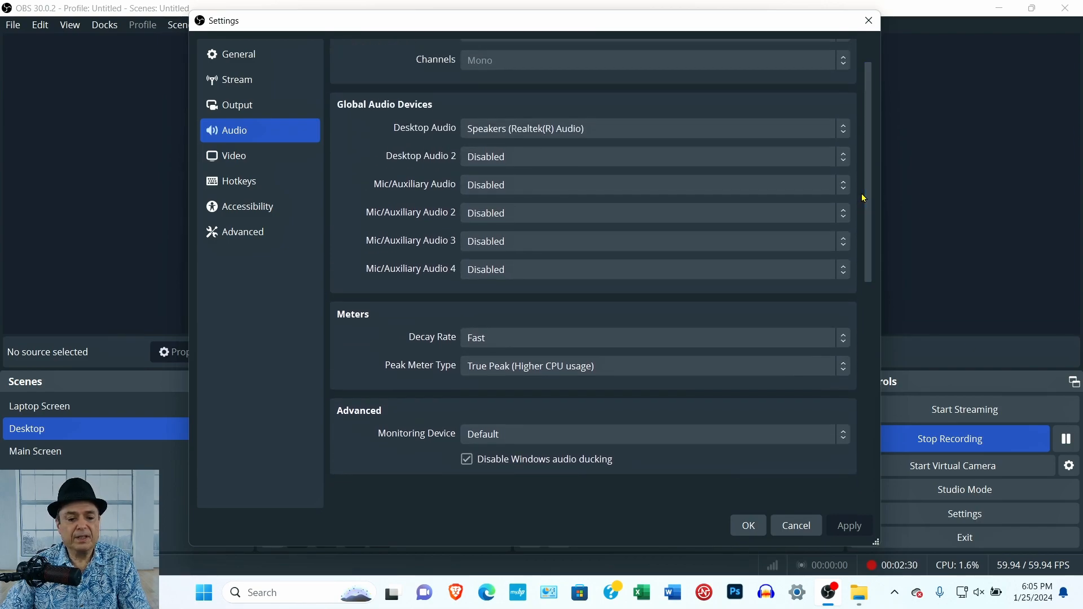
Step: Review the Video settings and the Advanced settings, including the Process Priority choices, and close the settings
click(271, 156)
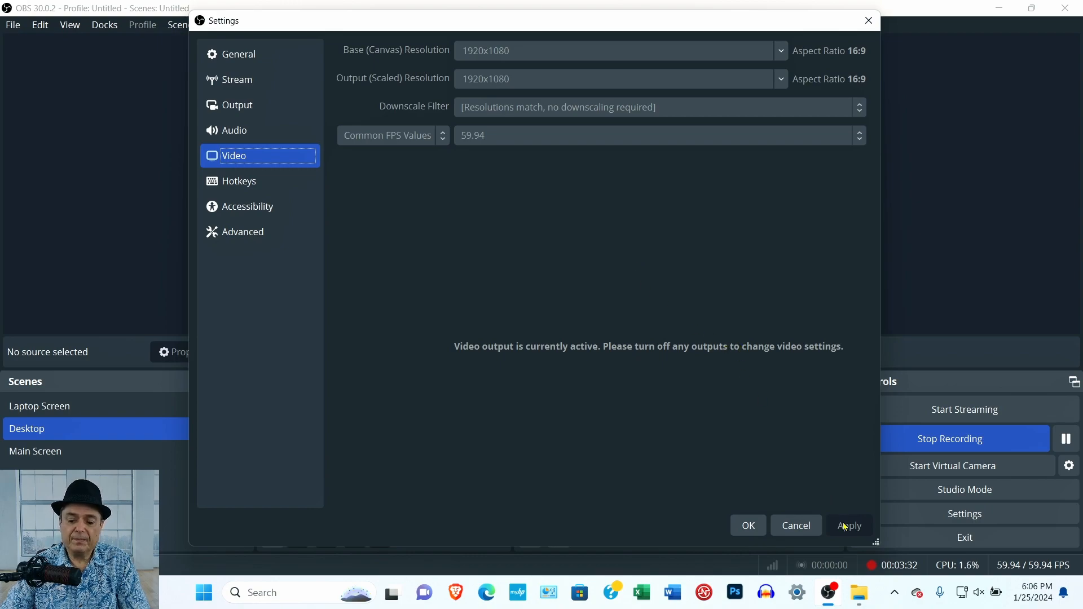
click(747, 526)
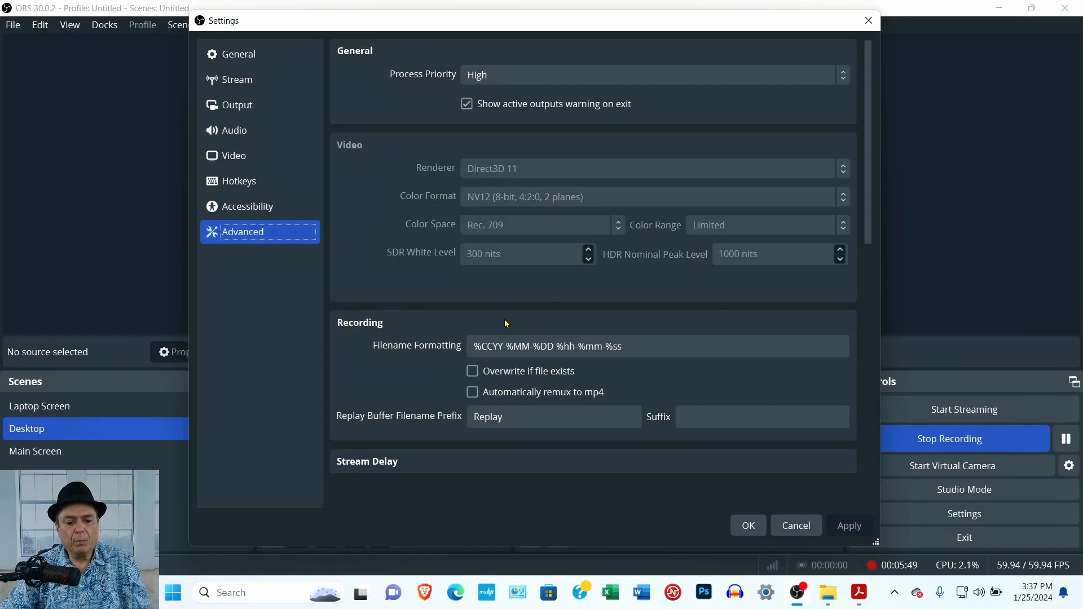
click(848, 77)
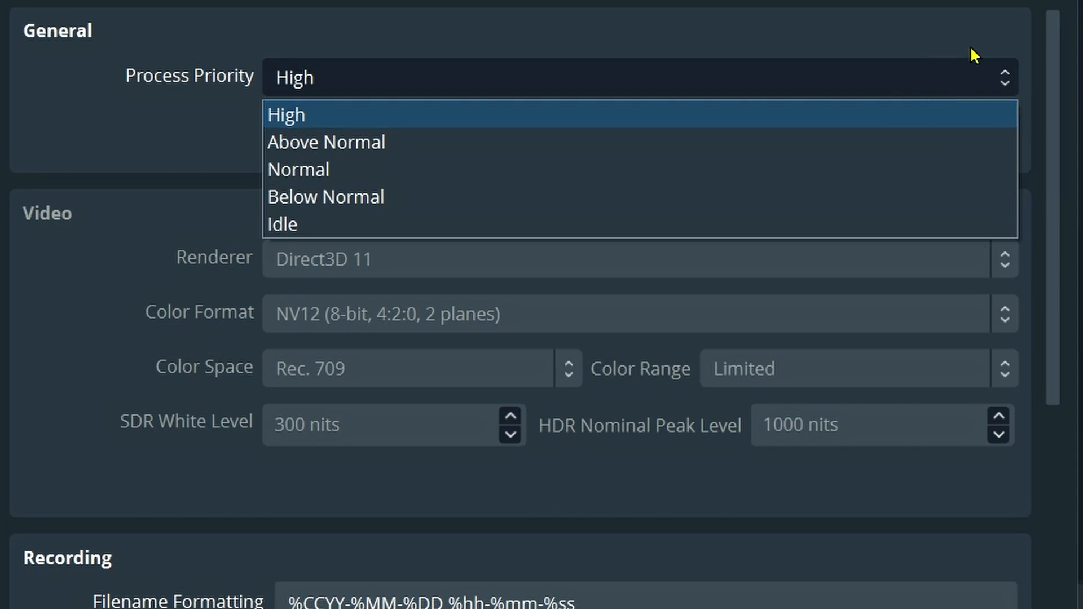
click(984, 15)
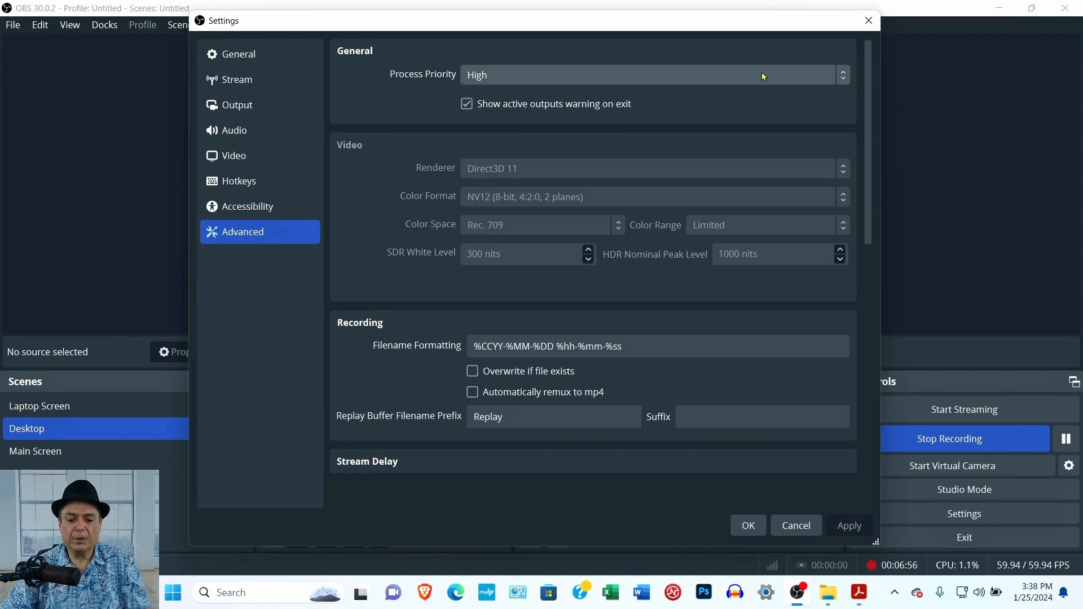
click(749, 526)
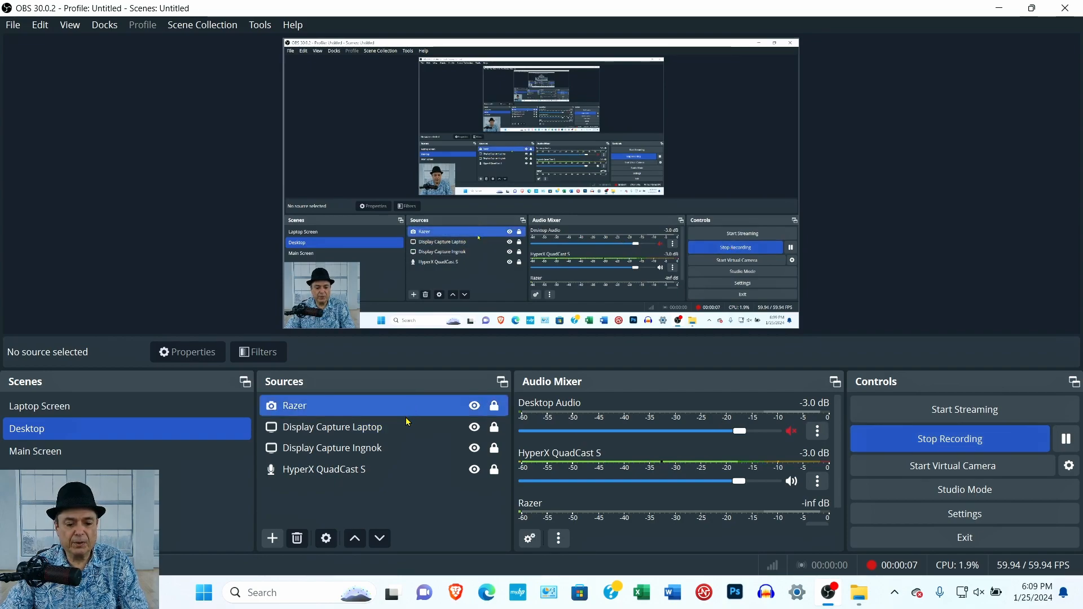
Step: Go through the Desktop scene's sources, from the Razer camera and display captures to the HyperX QuadCast S microphone
click(398, 470)
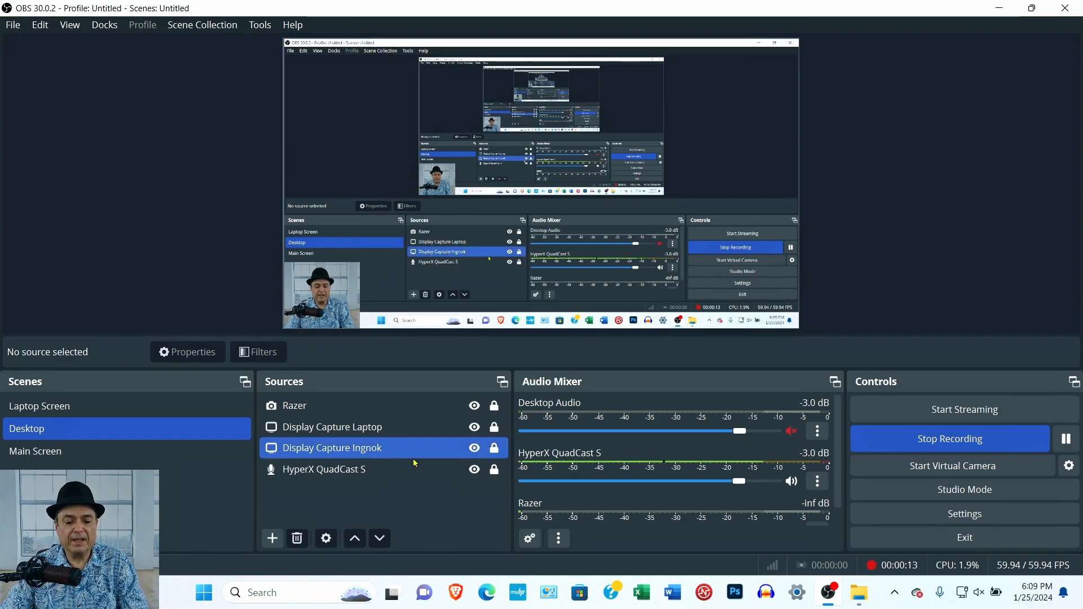
click(384, 470)
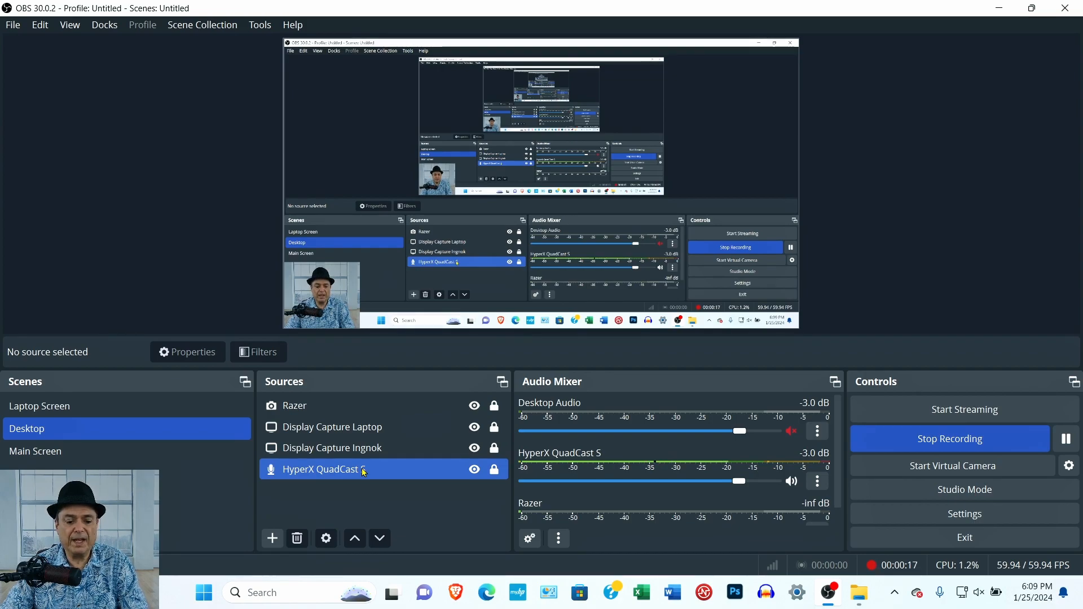
click(357, 502)
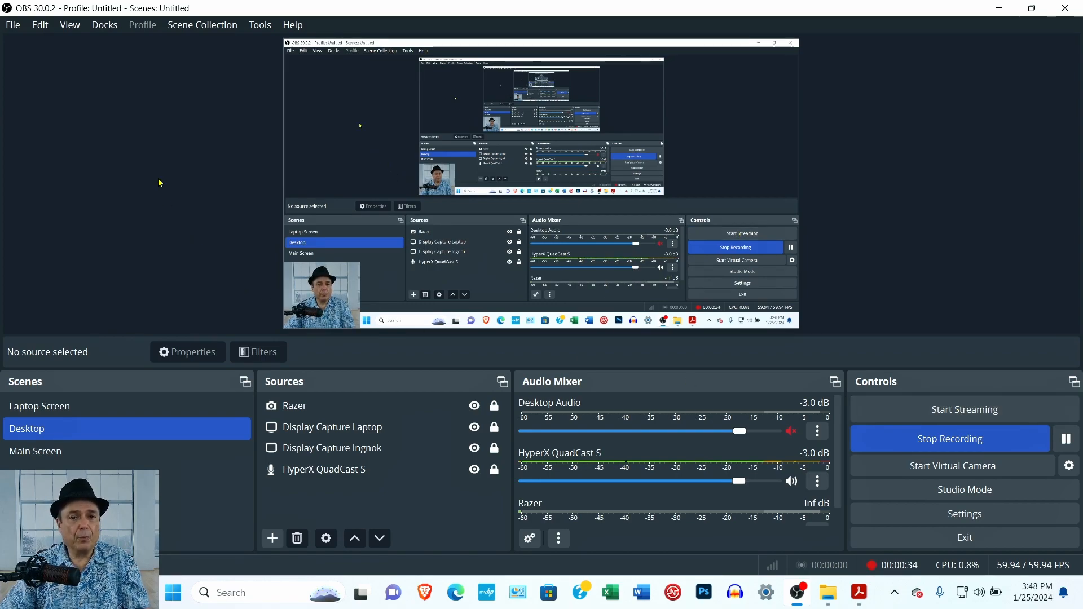
Step: Open the obs-studio settings folder, select everything from basic to safe_mode to inspect its contents, and close the folder
click(12, 25)
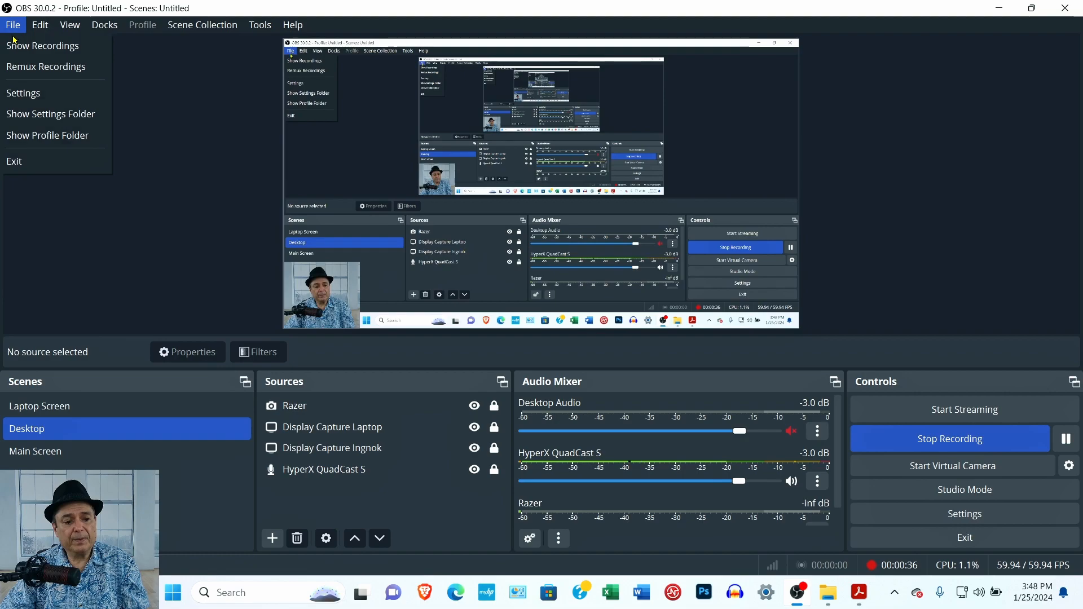
click(22, 115)
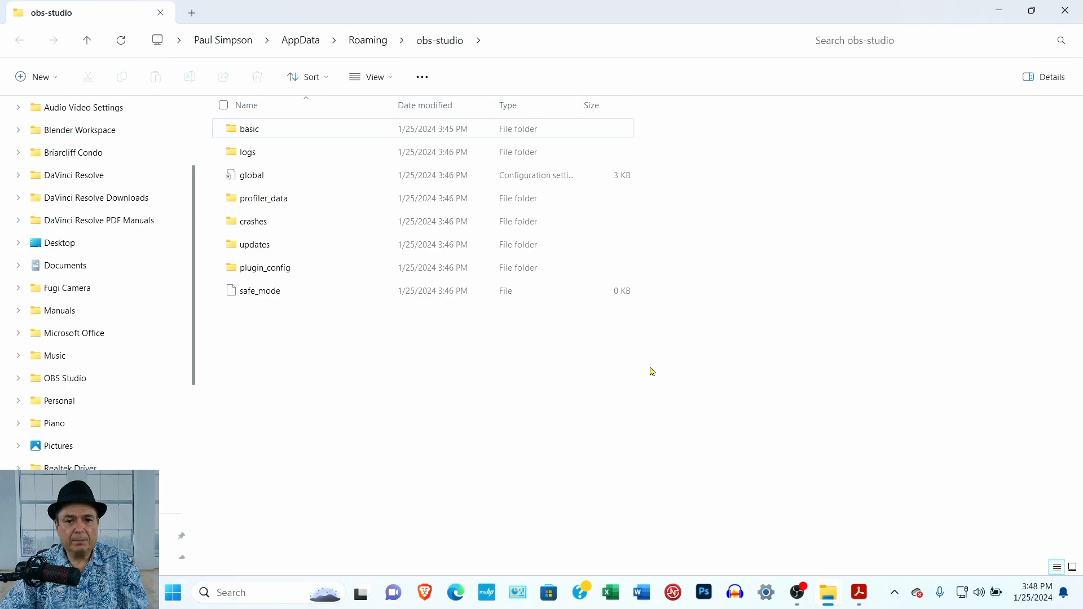
click(331, 133)
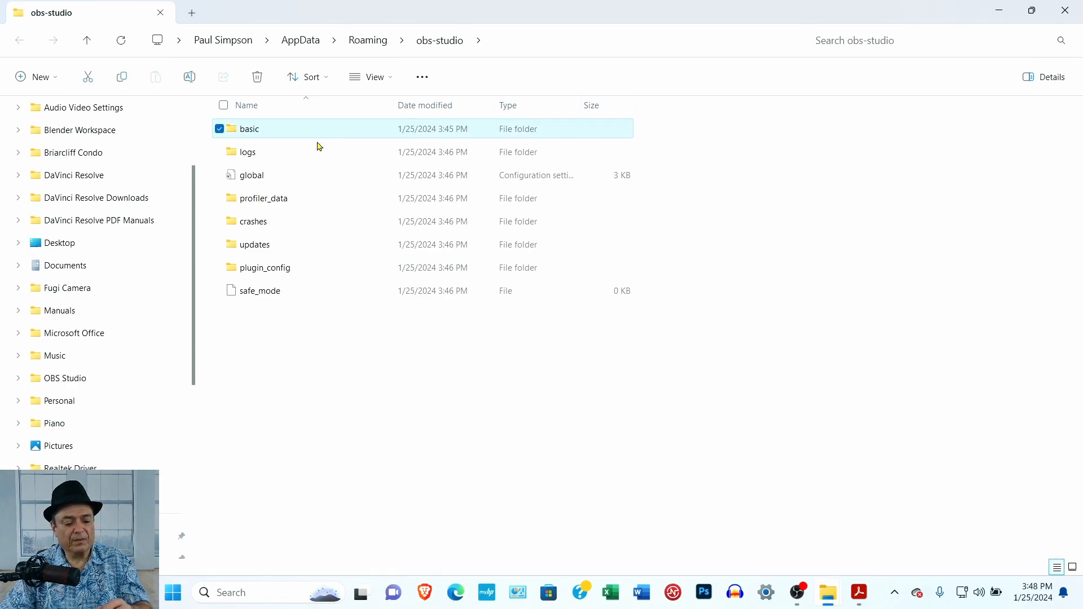
shift+click(293, 292)
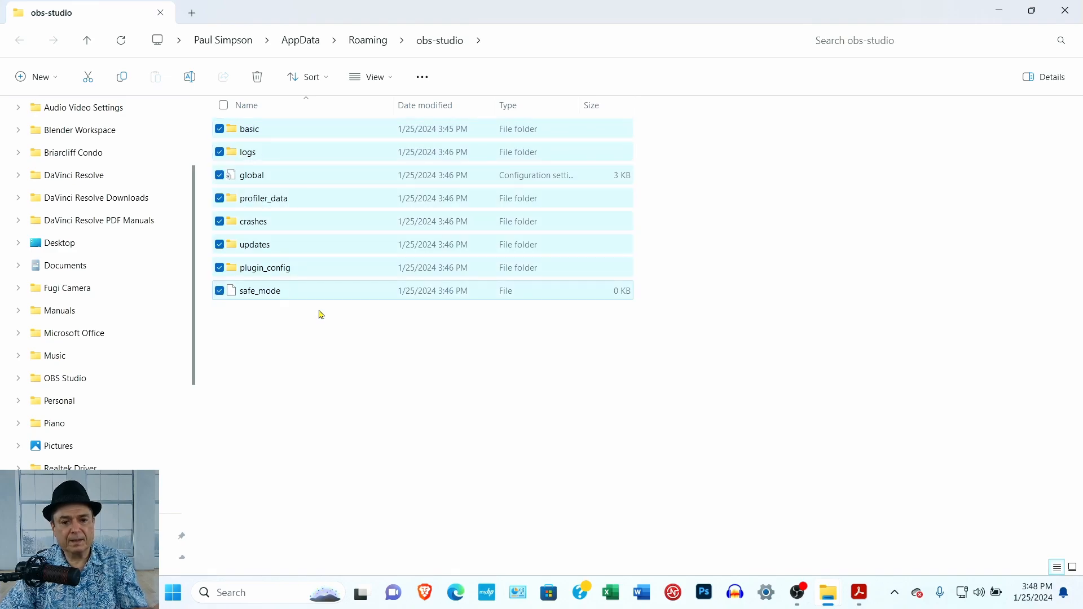
click(333, 366)
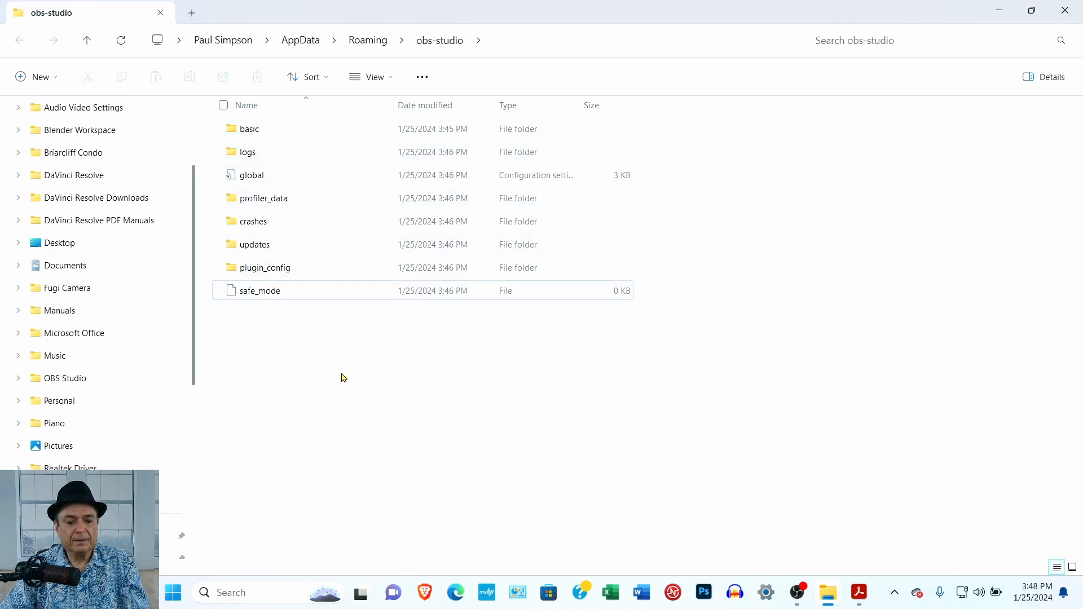
drag(761, 418, 367, 131)
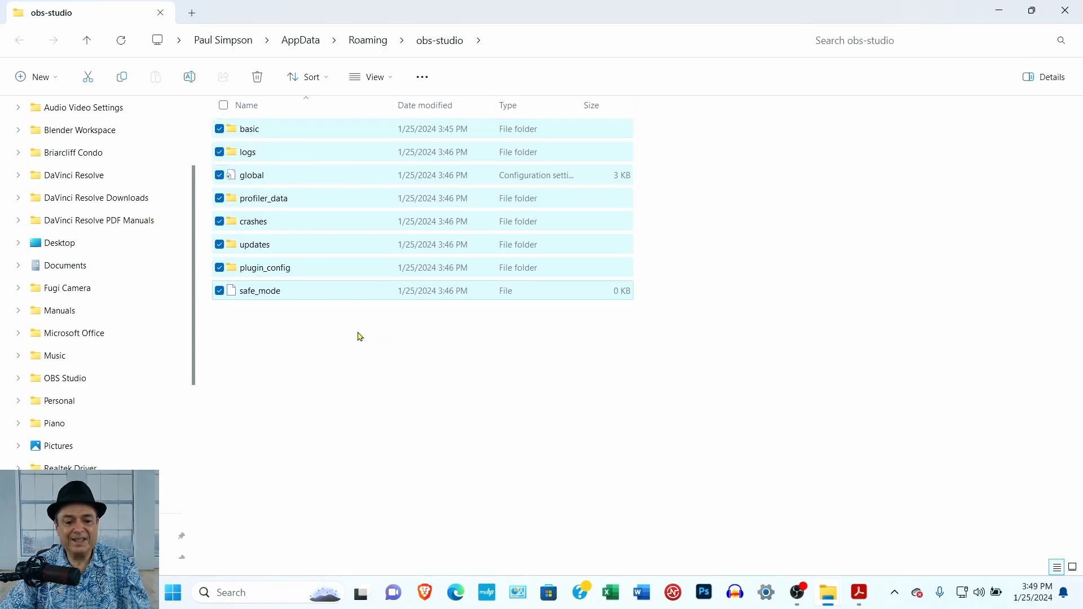
click(373, 446)
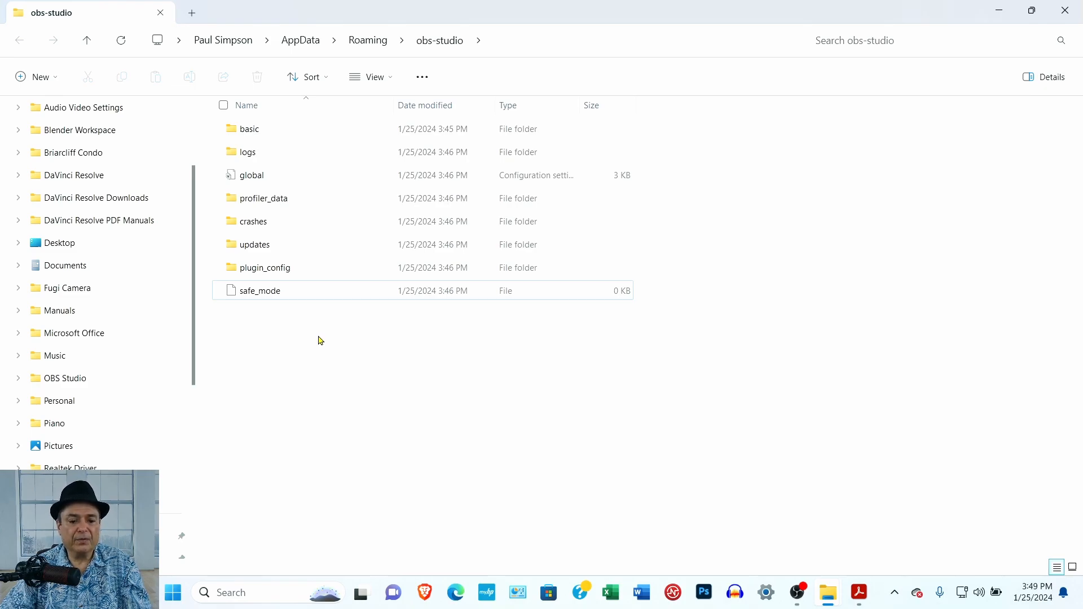
click(1065, 10)
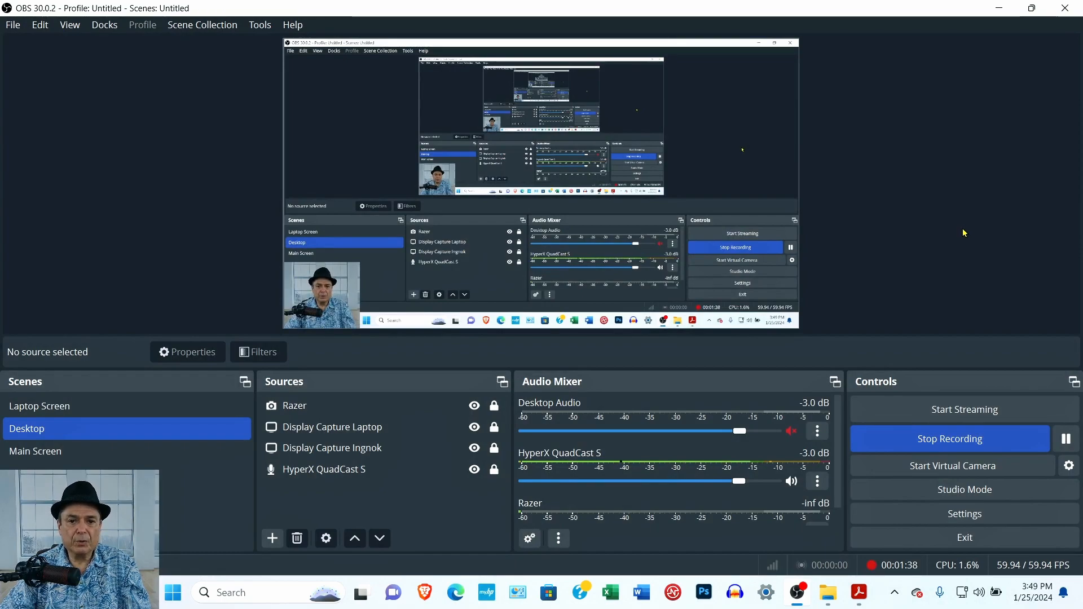
click(223, 407)
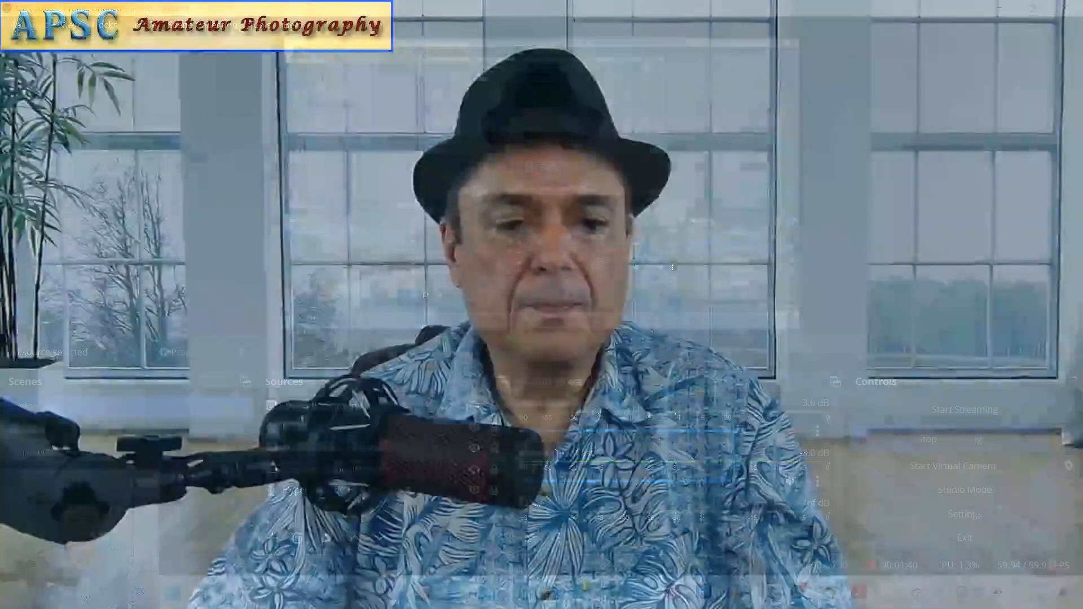